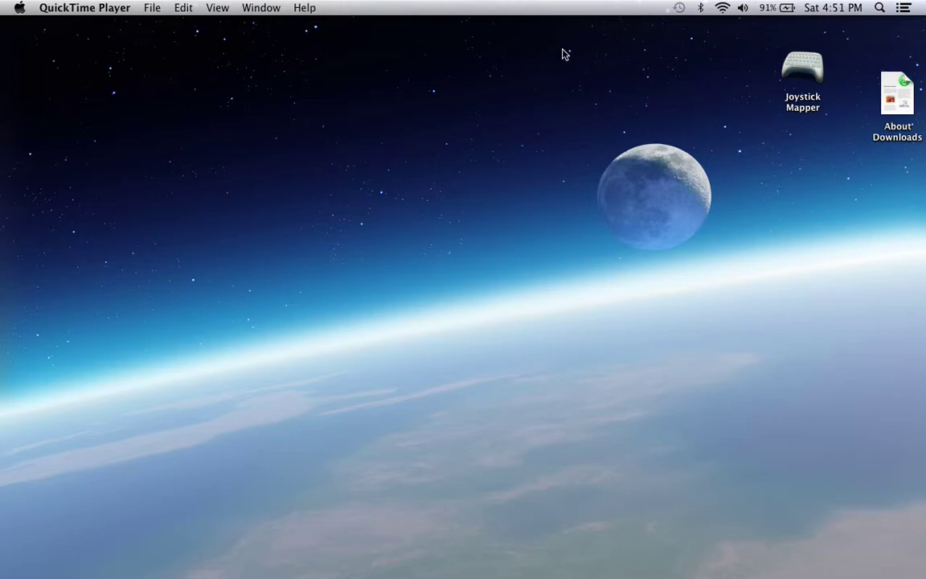
- Check from the menu-bar icon that Bluetooth is on and discoverable, then open the Apple menu
left_click(701, 8)
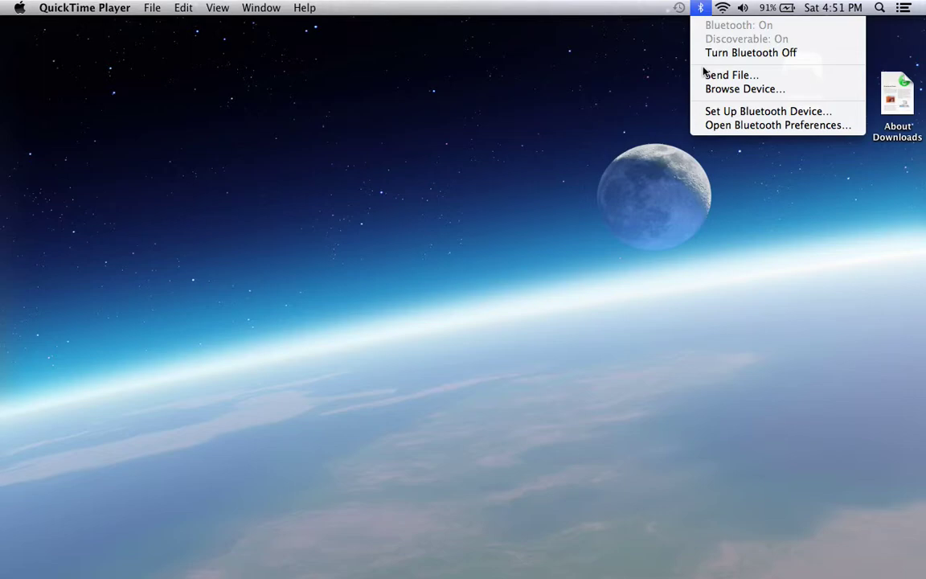
left_click(743, 29)
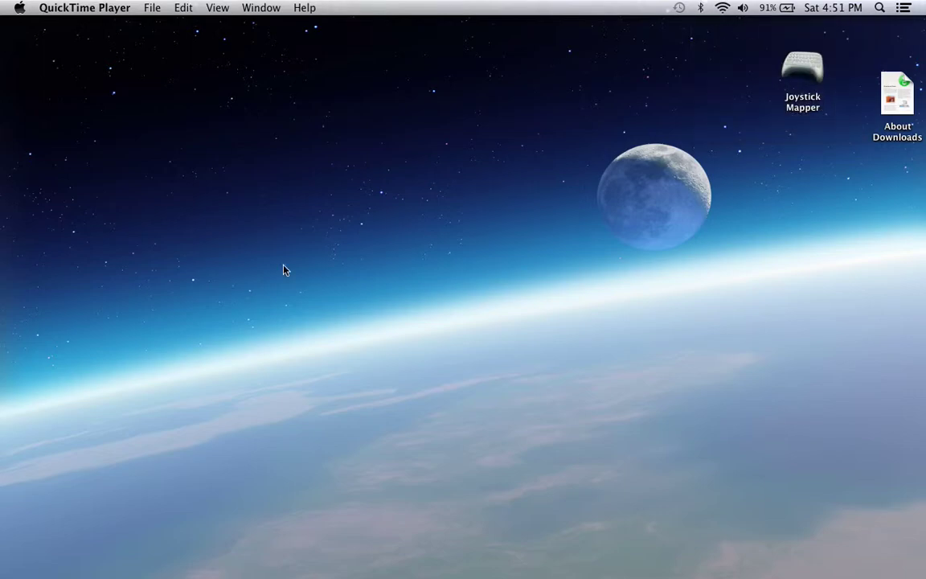
left_click(20, 8)
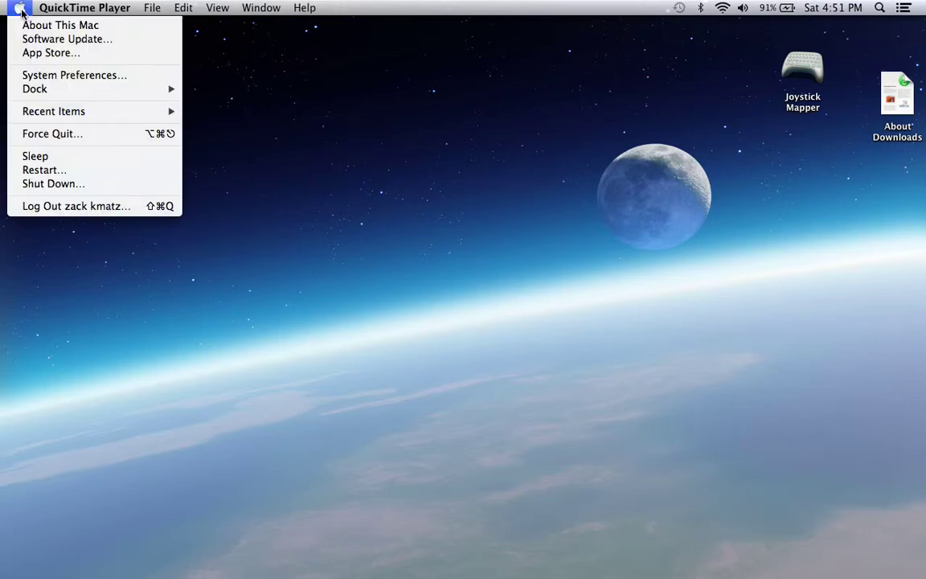
- Open the Bluetooth pane in System Preferences and switch Bluetooth off
left_click(68, 78)
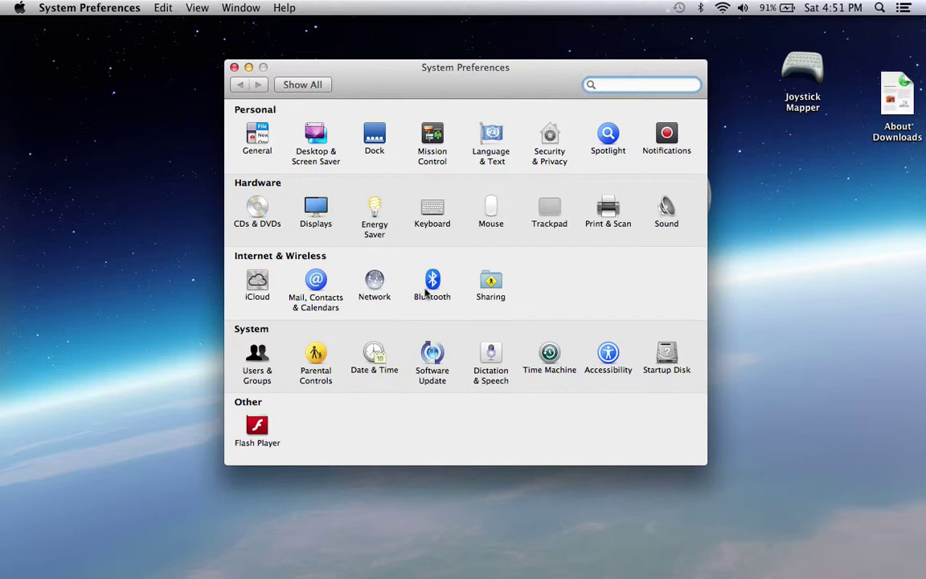
left_click(432, 291)
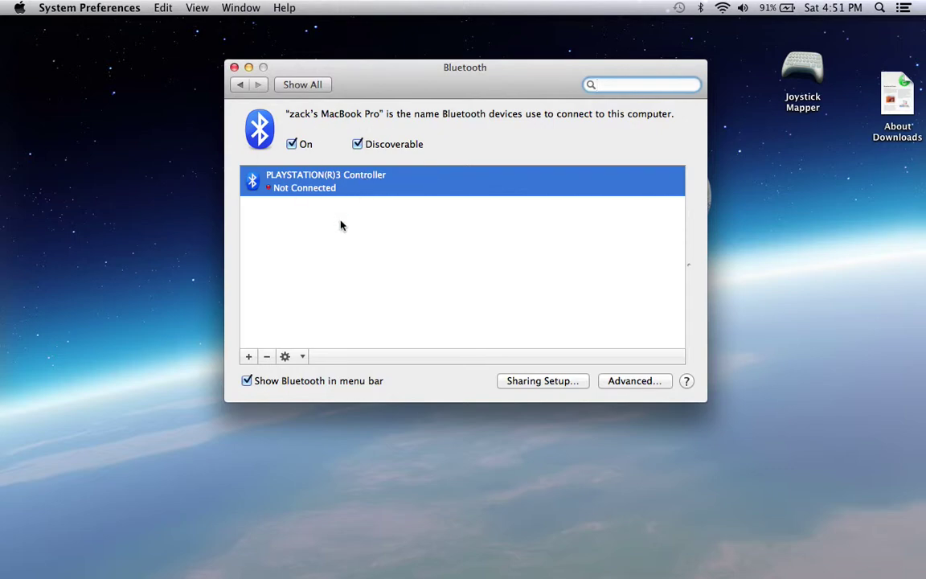
left_click(242, 86)
left_click(441, 296)
left_click(293, 144)
- Turn Bluetooth back on so the PS3 controller shows Connected, then close the window
left_click(292, 145)
left_click(248, 69)
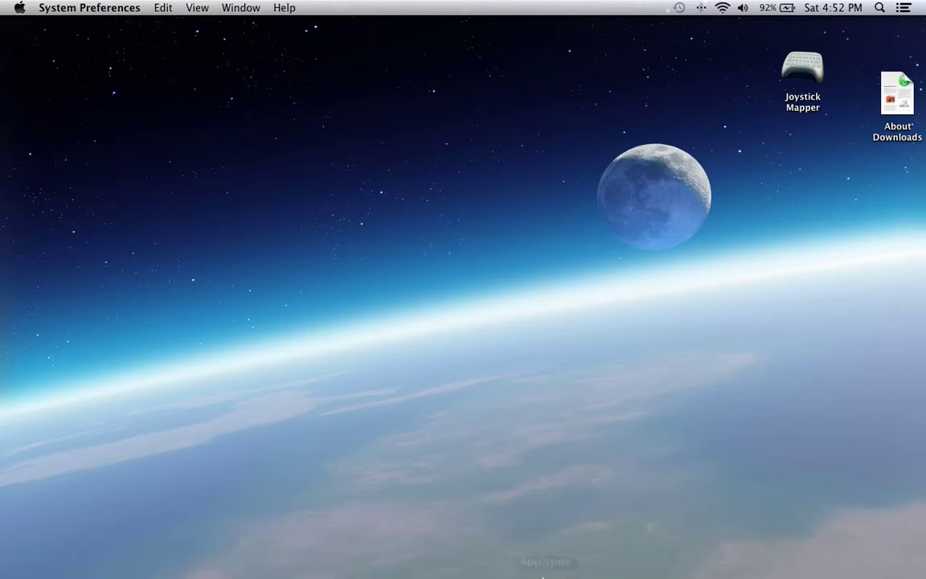
- Launch Joystick Mapper, add a New Preset, and open the minecraft preset's editor
left_click(811, 65)
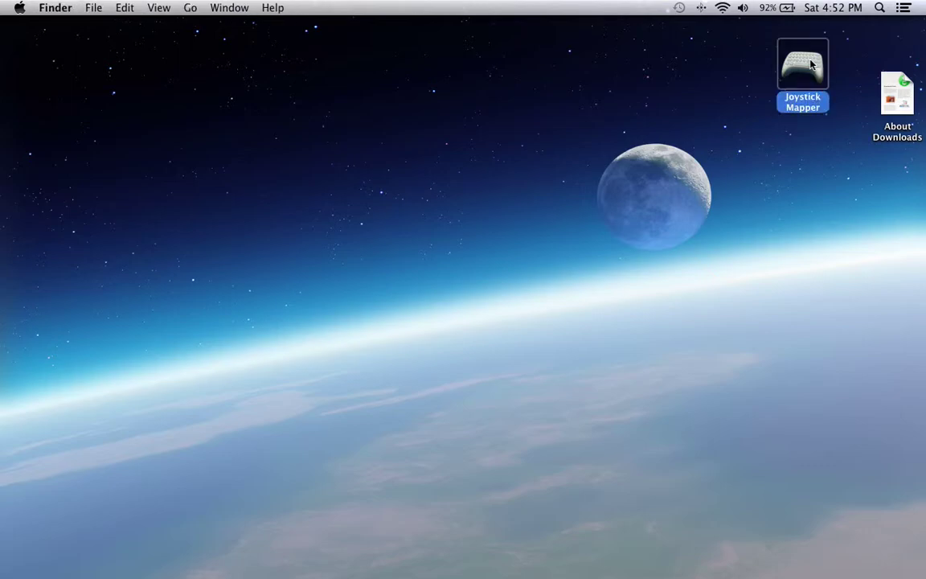
double_click(783, 111)
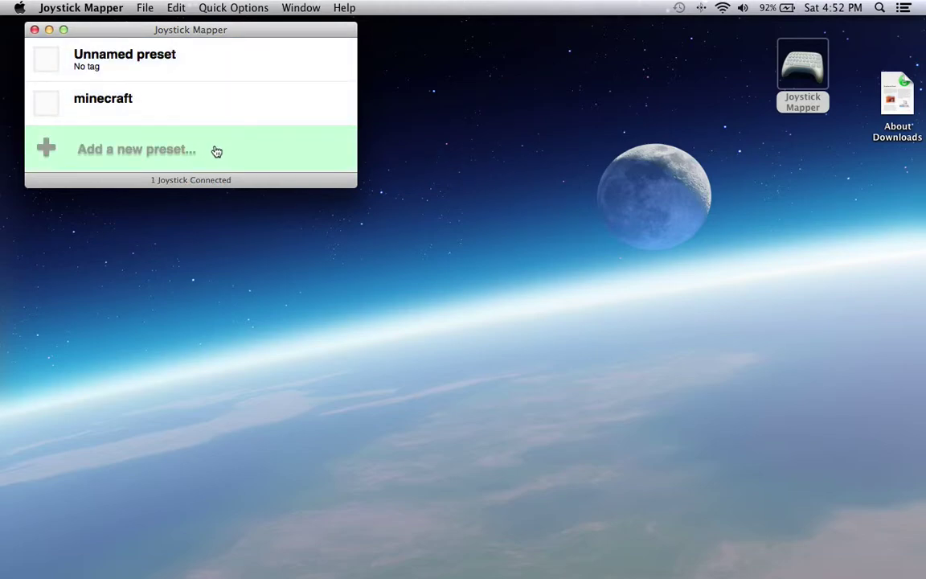
left_click(160, 164)
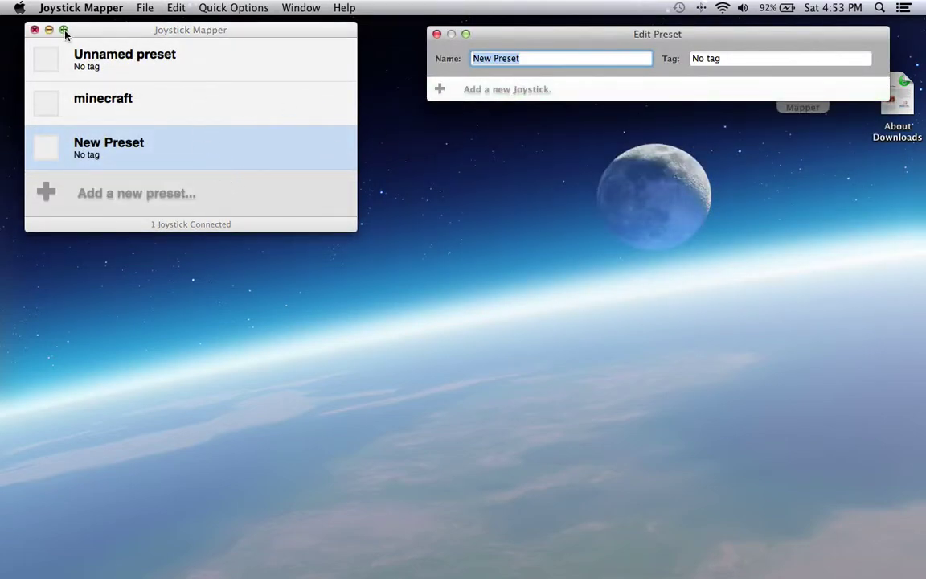
left_click(437, 35)
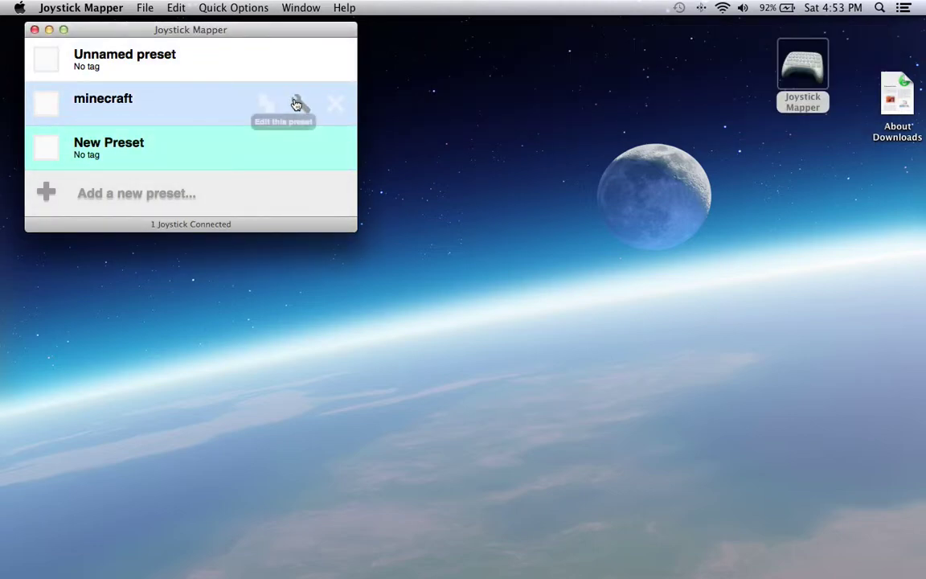
left_click(295, 104)
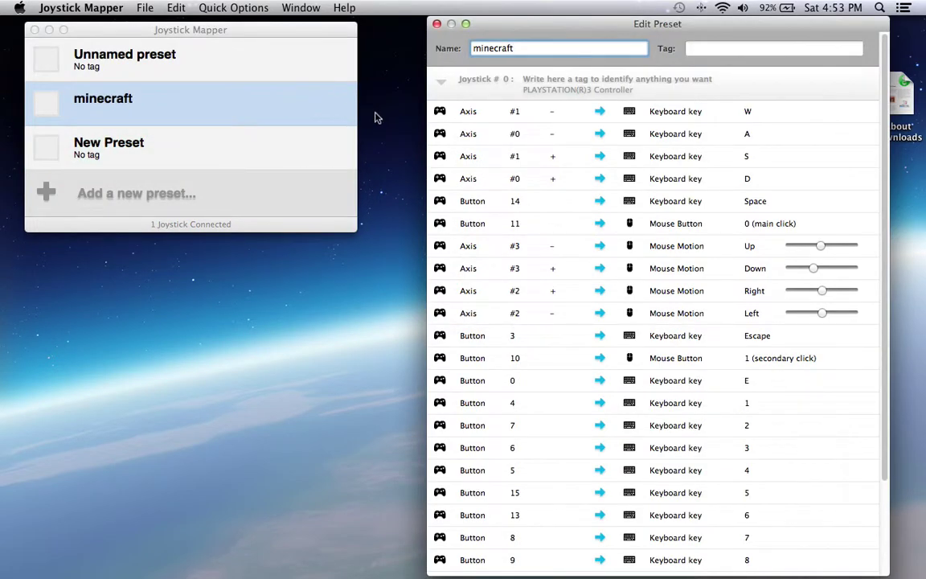
- Review the minecraft preset's bindings, leaving Axis #1 + mapped to S, then close the editor
left_click(729, 155)
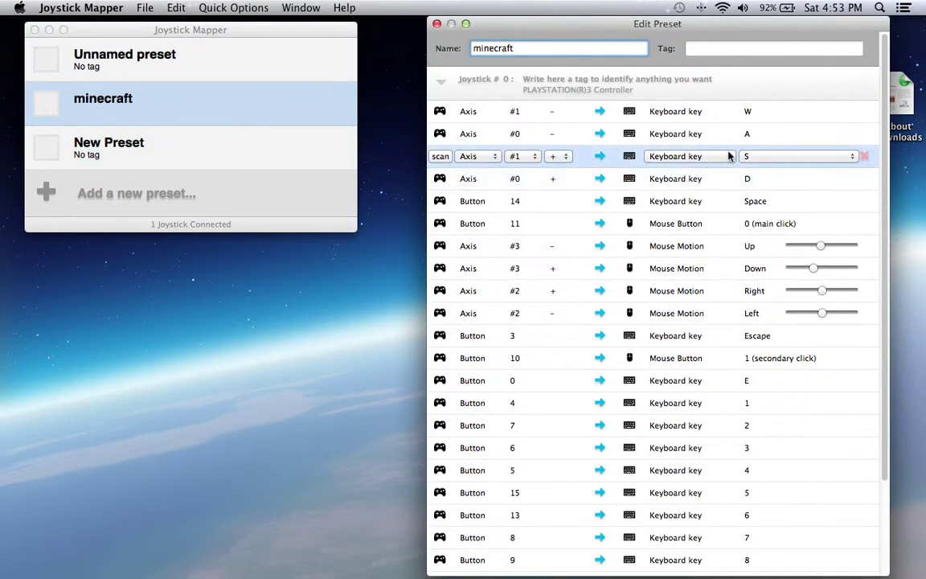
key("Return")
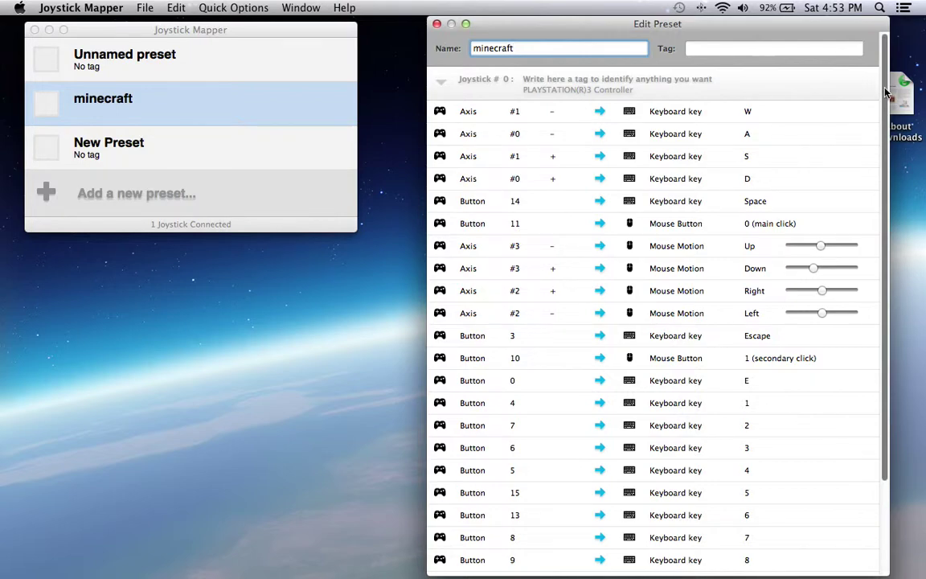
left_click_drag(885, 93, 891, 145)
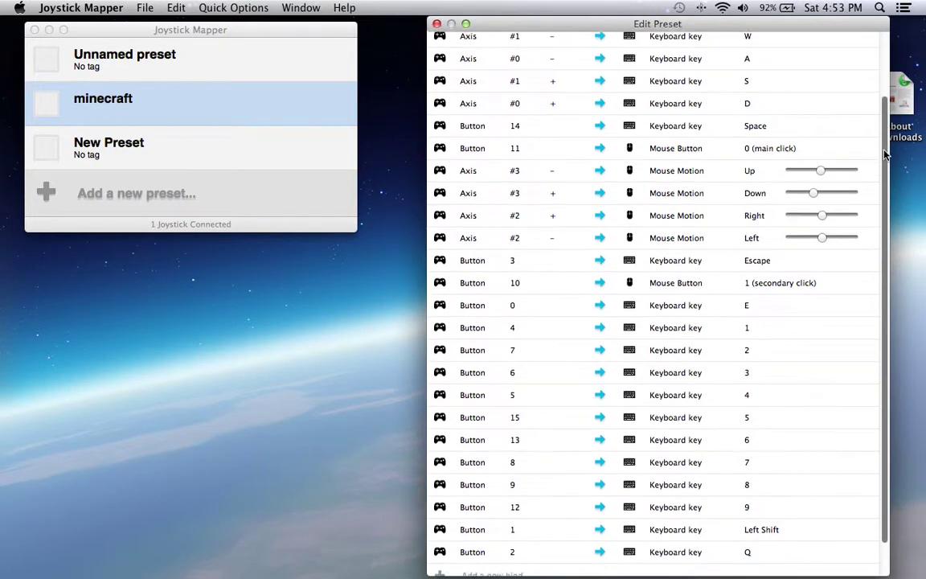
scroll(887, 146, "down", 2)
scroll(889, 145, "up", 2)
scroll(891, 143, "up", 1)
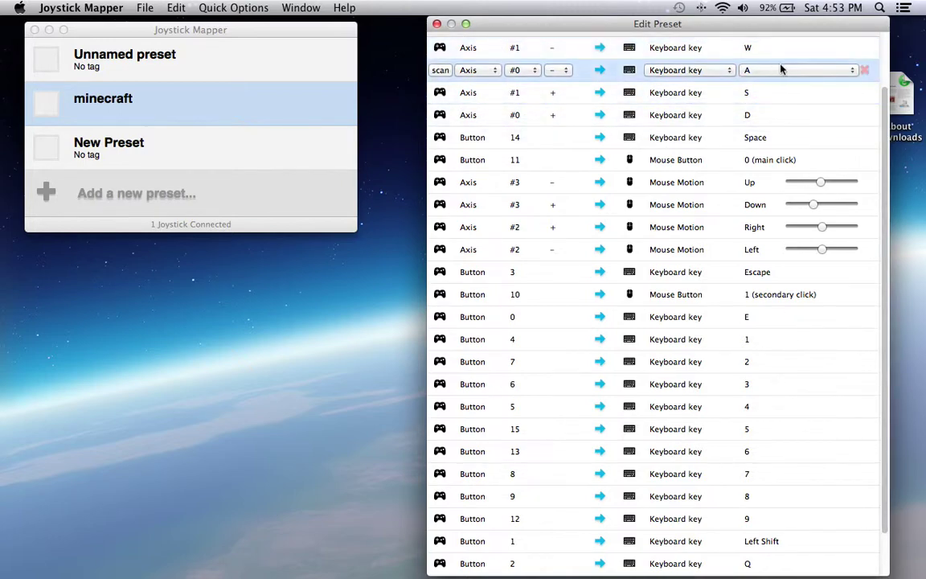
left_click_drag(880, 111, 883, 38)
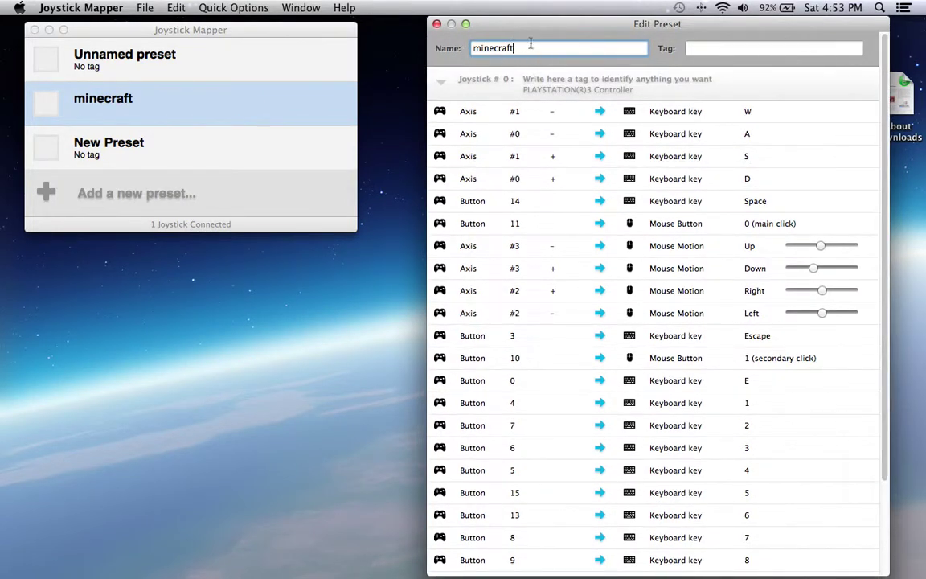
left_click(437, 24)
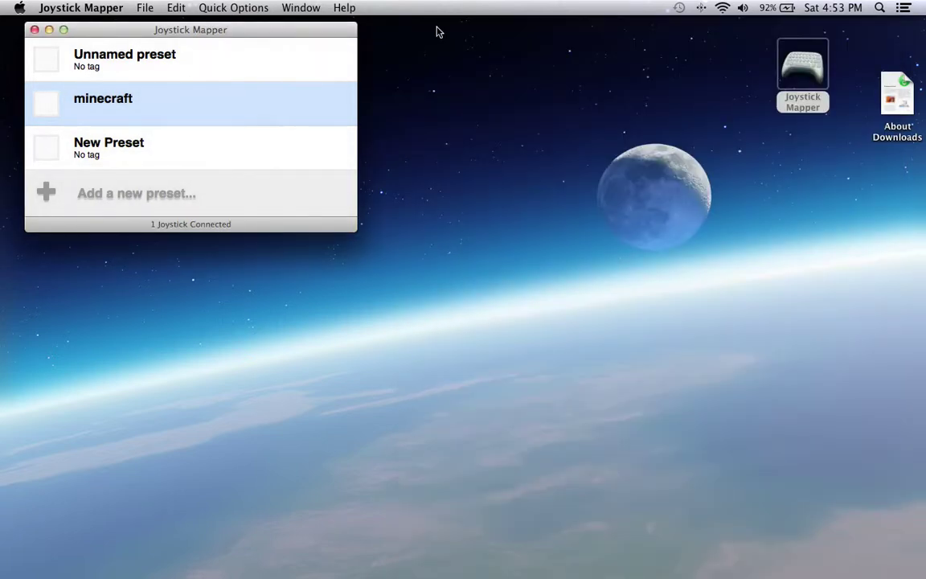
- Make minecraft the active preset and deselect the About Downloads file on the desktop
left_click(47, 105)
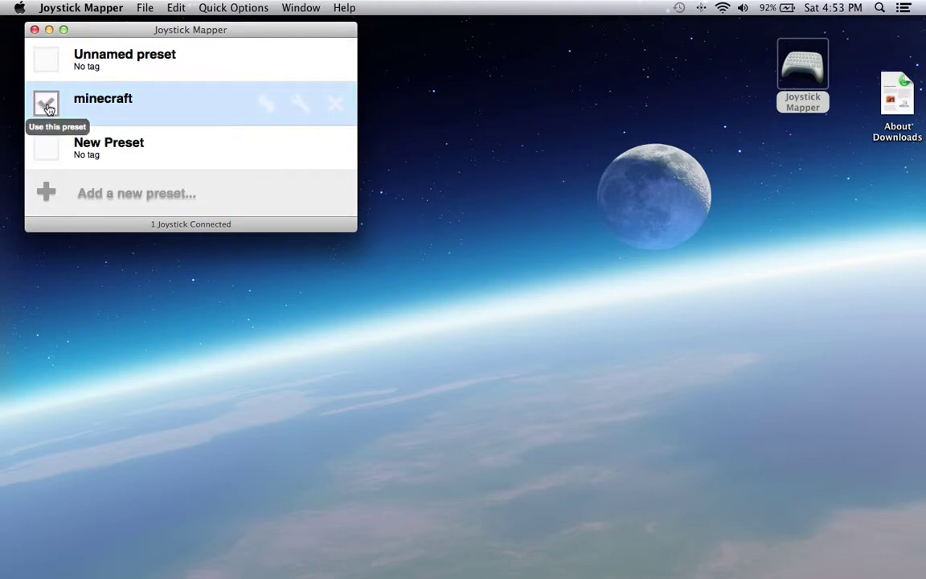
left_click(47, 106)
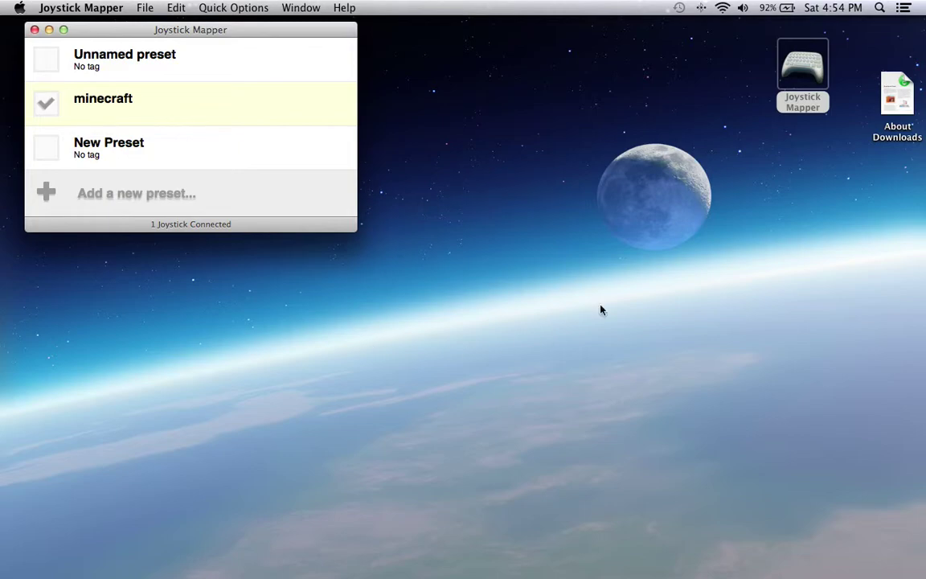
left_click(468, 137)
key("a")
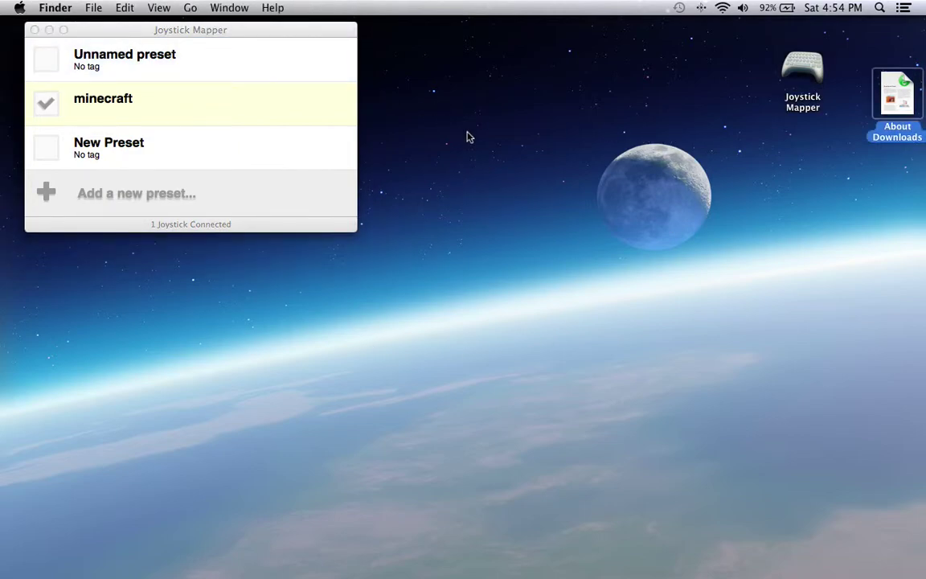
left_click(468, 137)
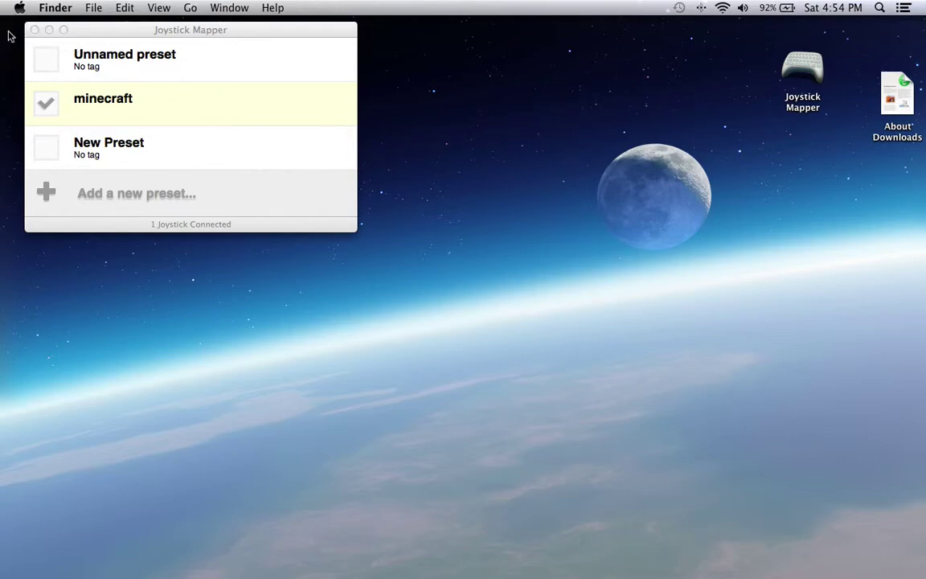
- Minimize the Joystick Mapper window and bring up Launchpad to find Minecraft
left_click(50, 30)
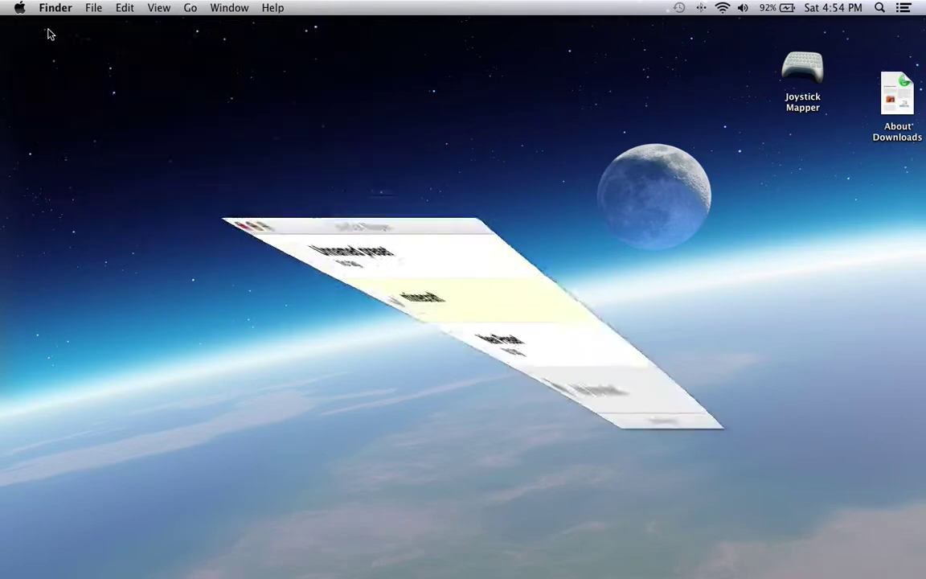
mouse_move(306, 572)
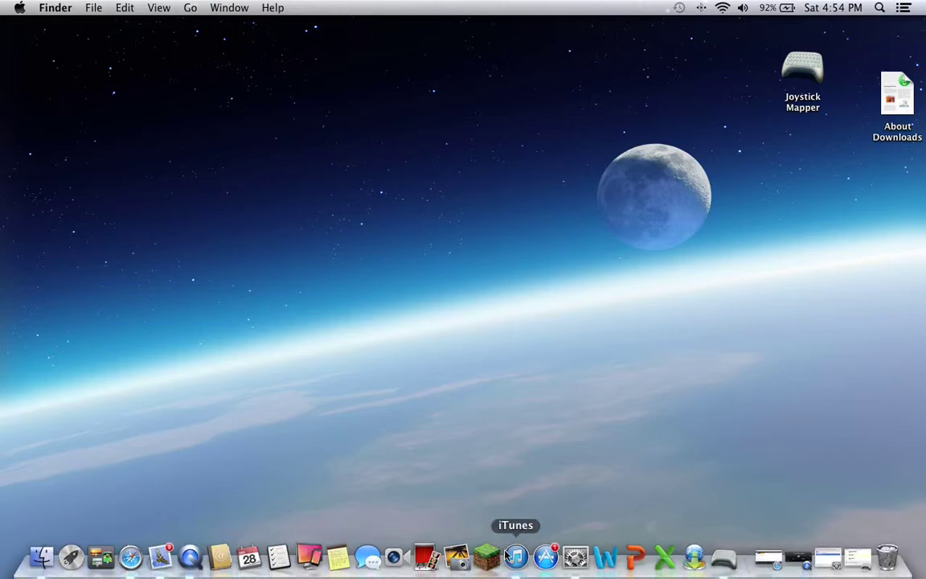
left_click(71, 557)
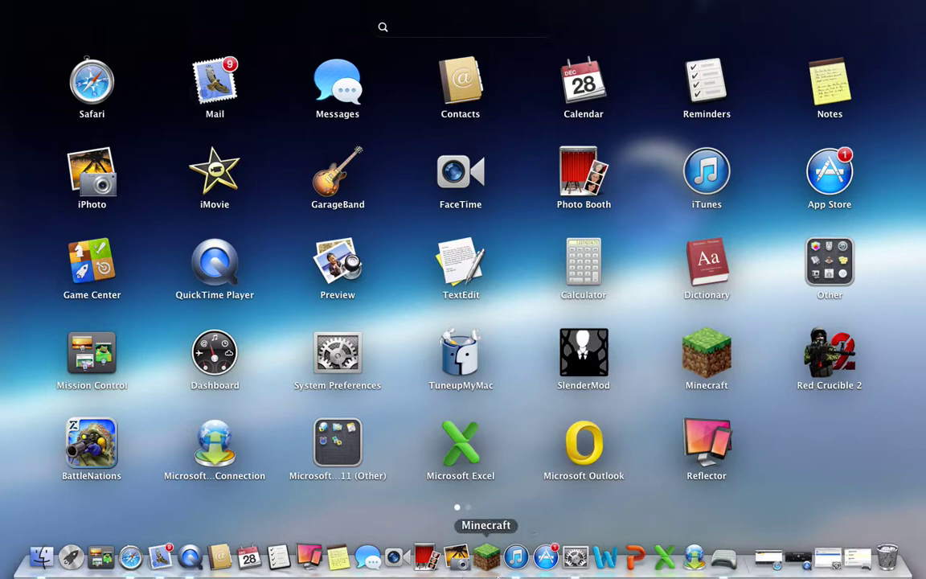
- Start Minecraft 1.7.4 from the launcher, minimize its window, then restore it from the Dock
left_click(712, 358)
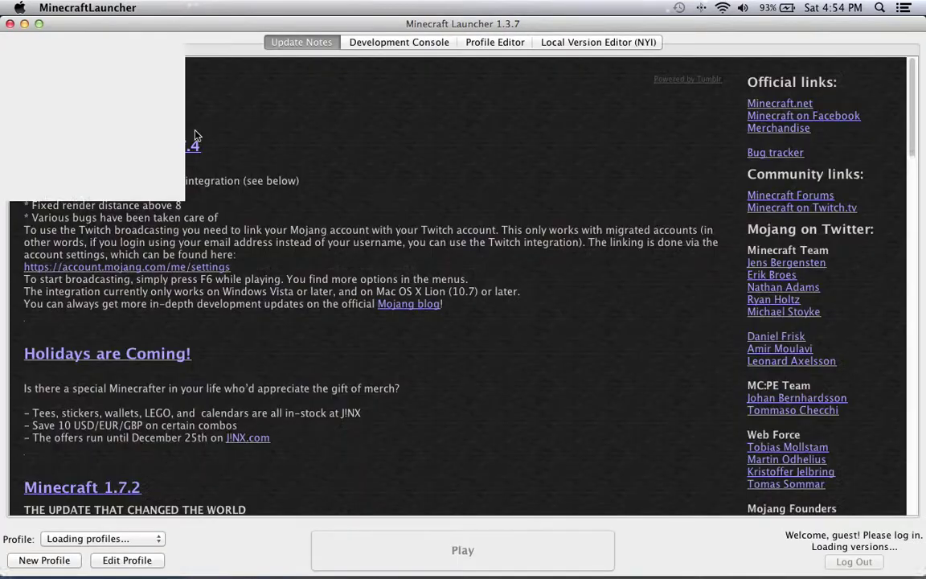
left_click(478, 553)
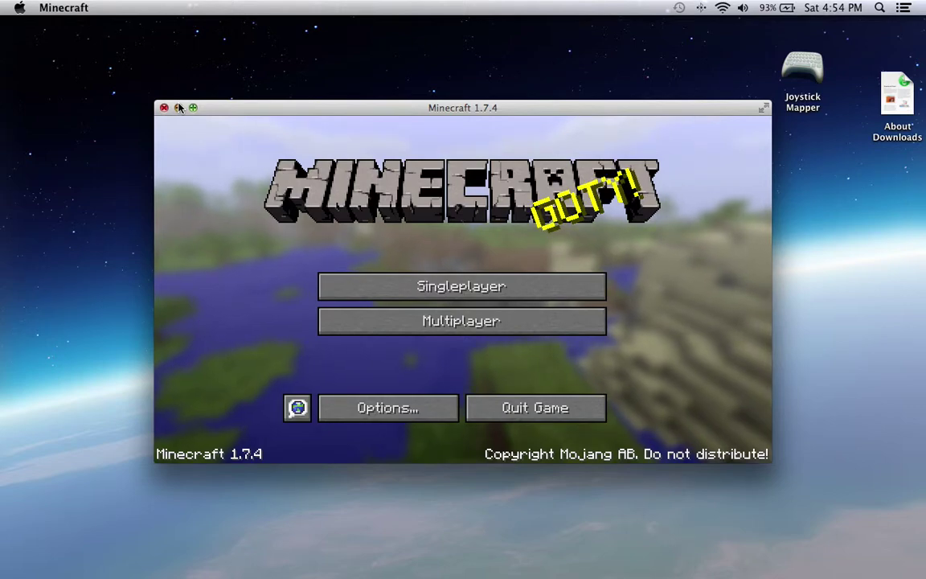
left_click(178, 108)
mouse_move(873, 574)
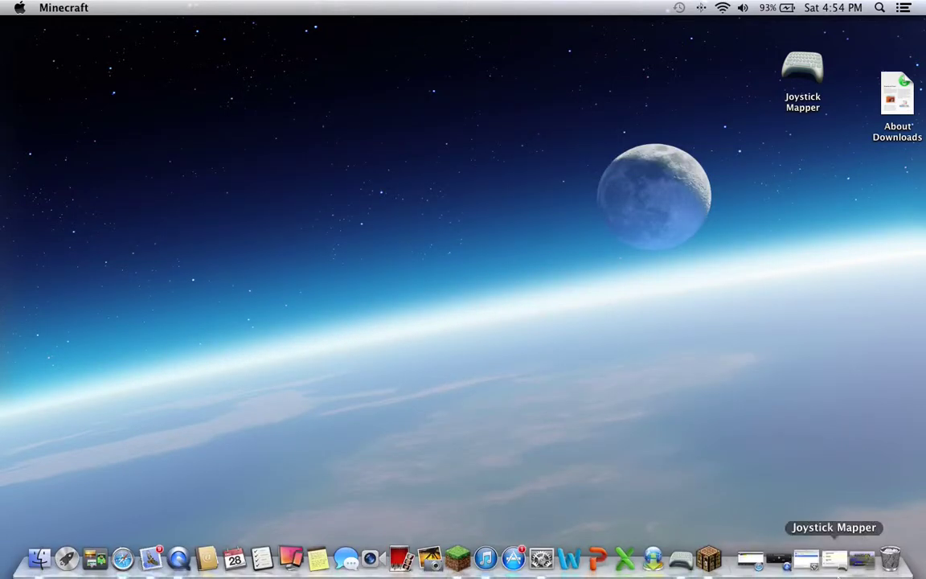
left_click(866, 566)
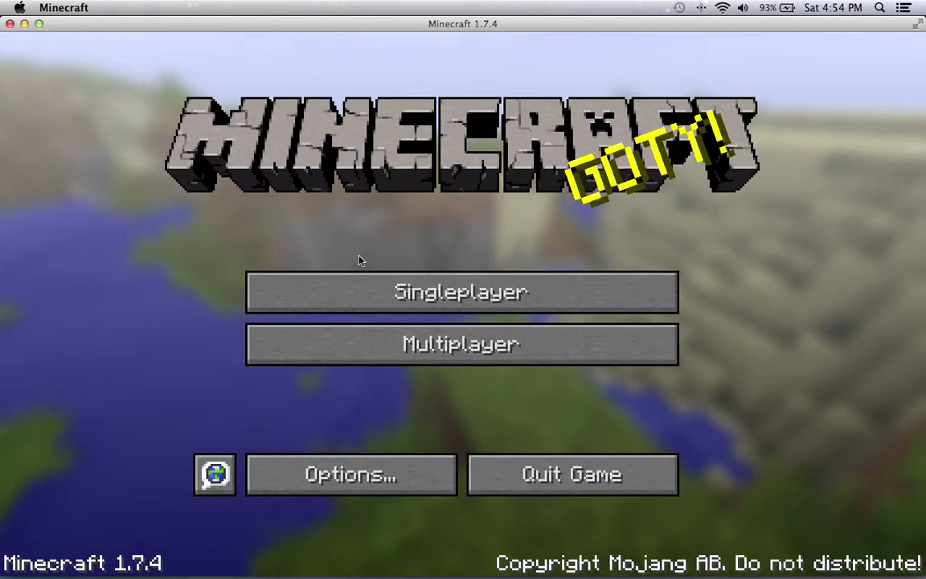
- Raise the system volume, lower Minecraft's Music slider to 29%, and return to the title menu
key("XF86AudioRaiseVolume")
key("XF86AudioRaiseVolume")
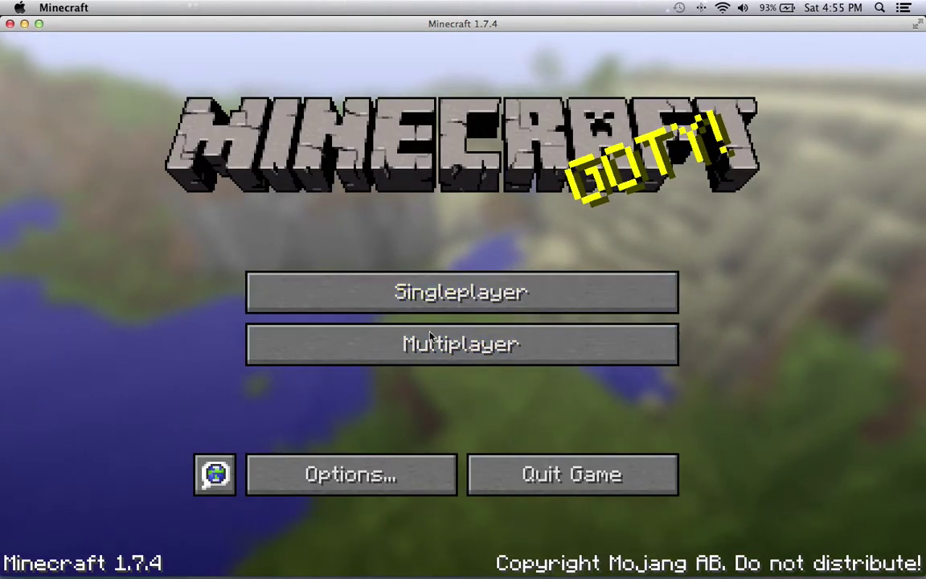
left_click(442, 474)
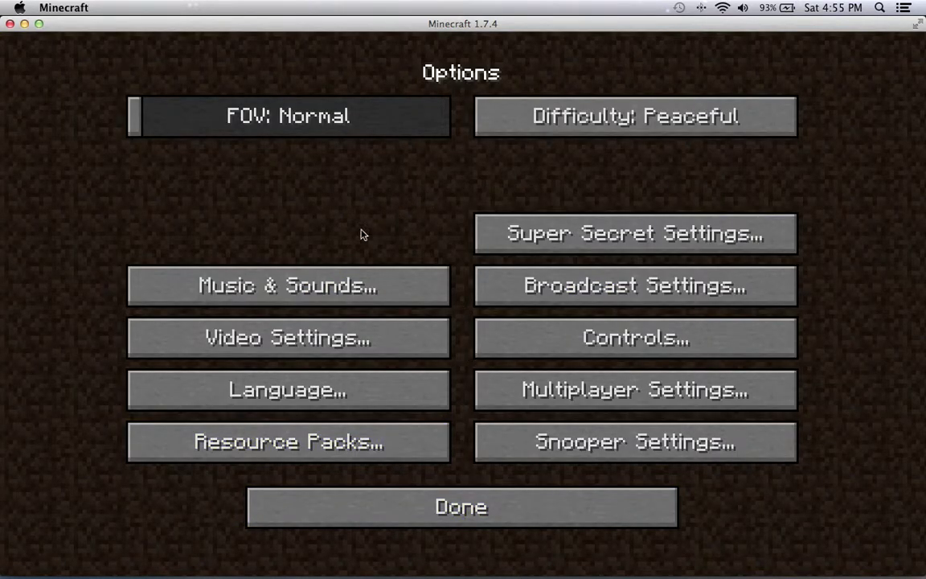
left_click(336, 286)
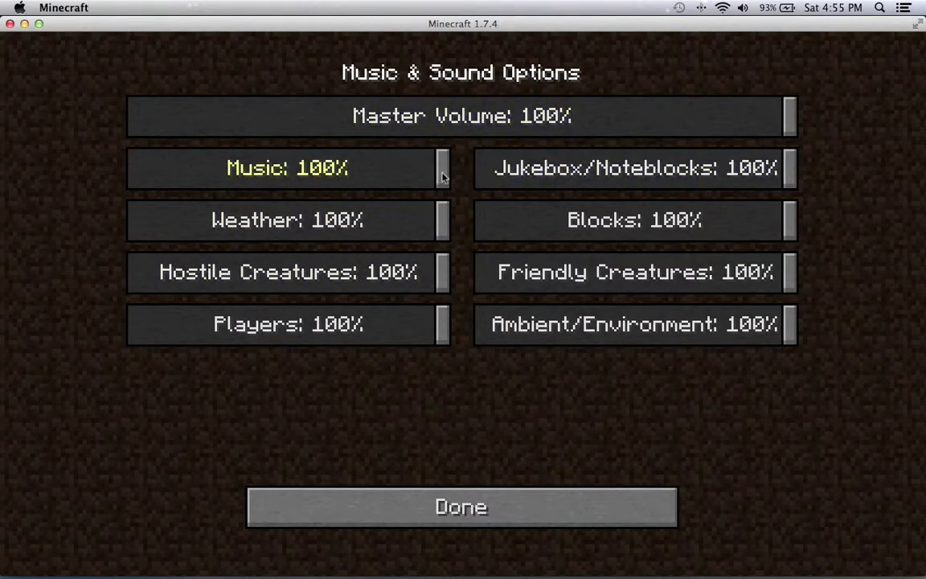
left_click_drag(442, 176, 285, 181)
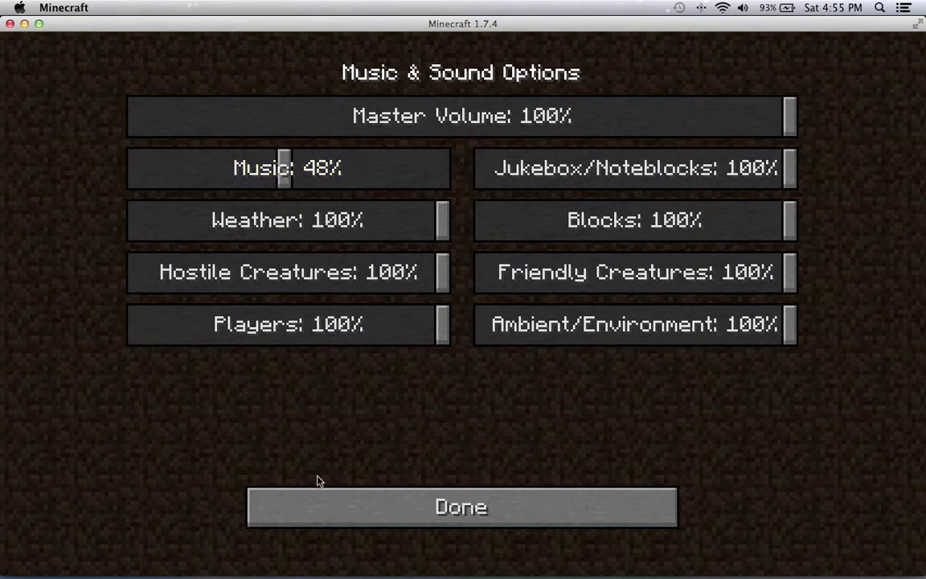
left_click(345, 508)
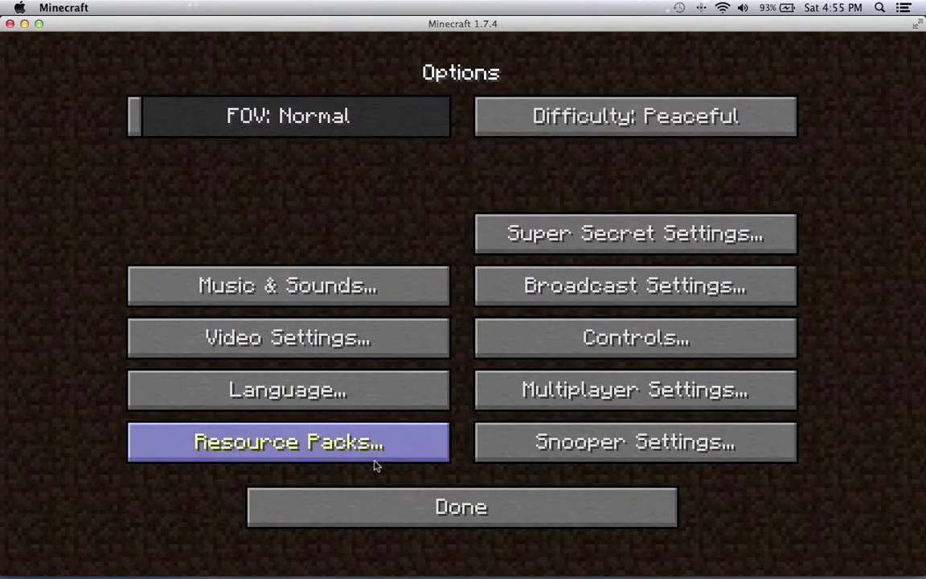
left_click(370, 288)
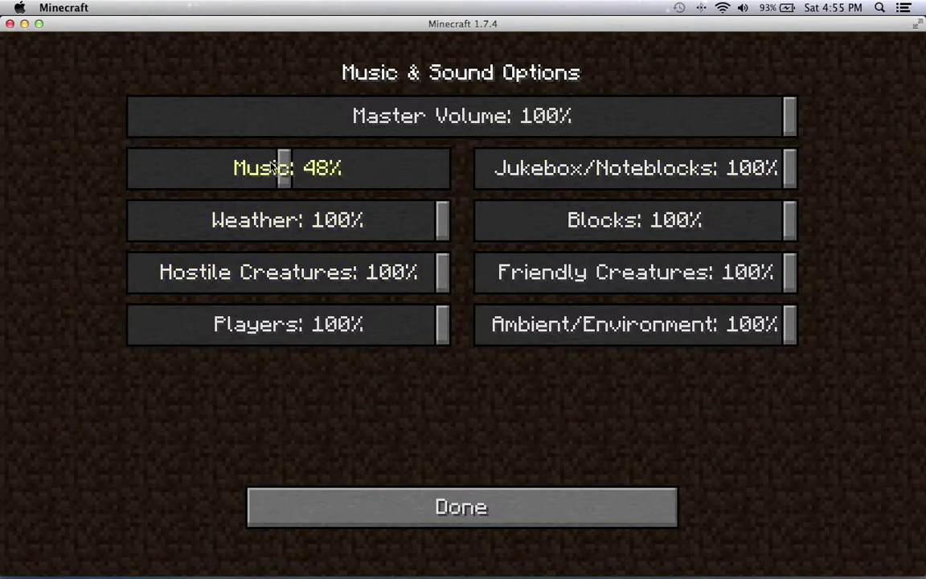
left_click_drag(283, 164, 227, 168)
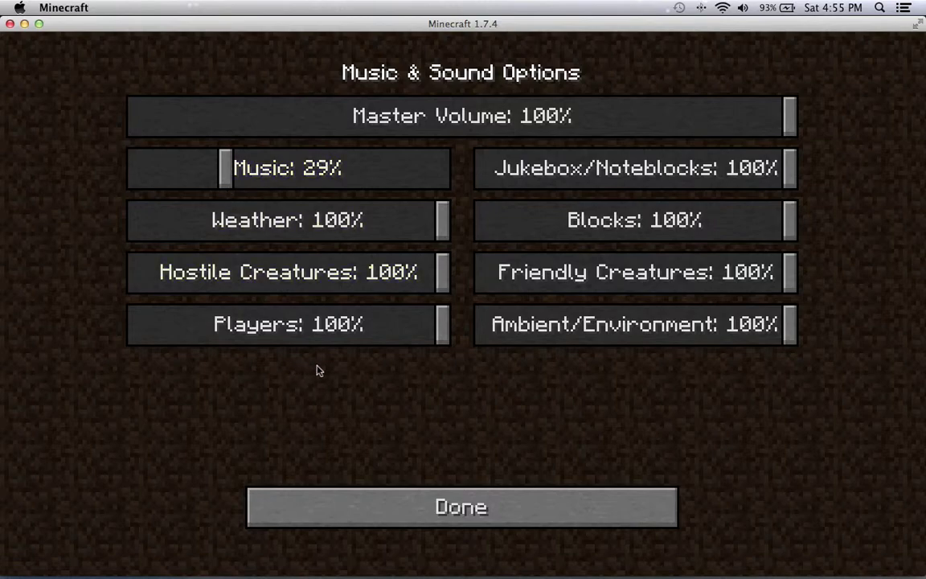
left_click(355, 499)
left_click(380, 499)
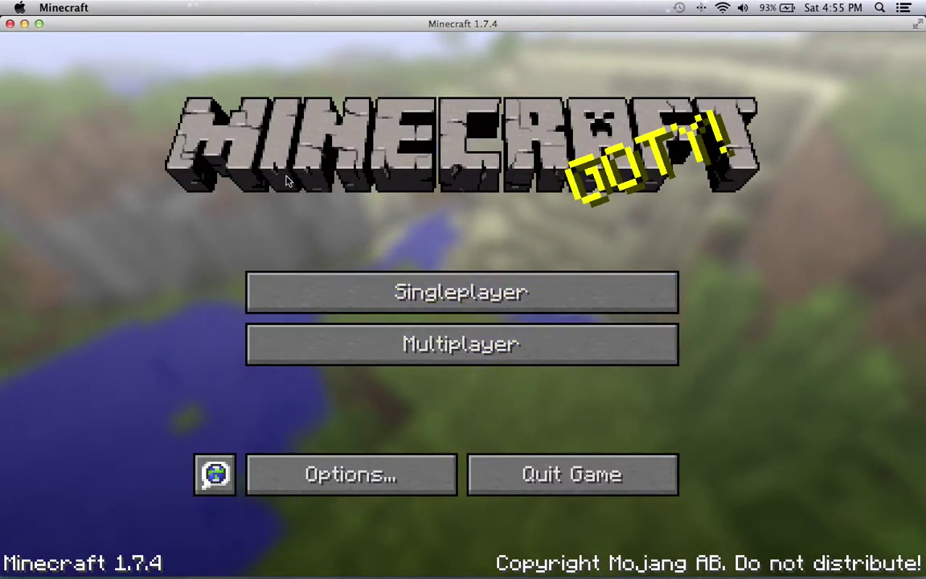
- Open the Singleplayer world list and load the saved world
left_click(411, 283)
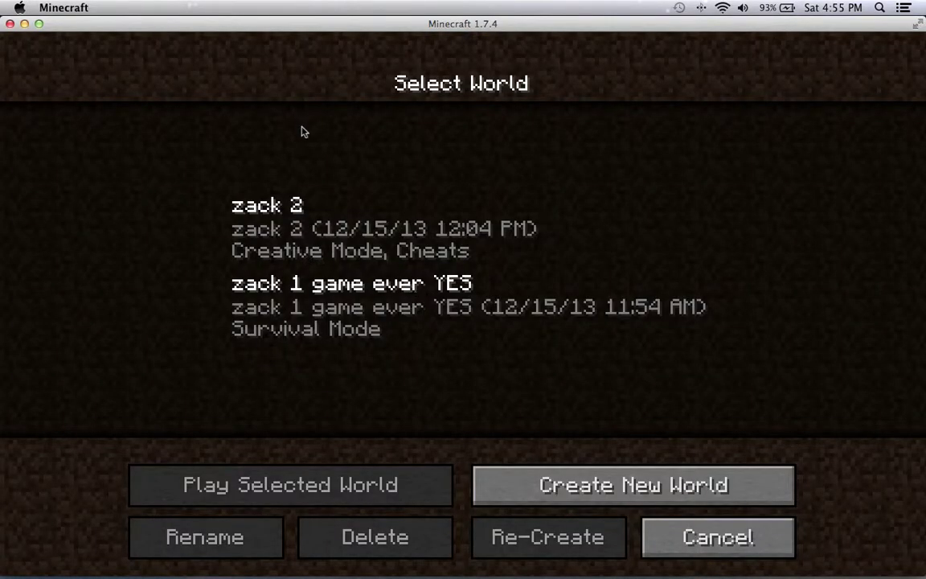
double_click(279, 207)
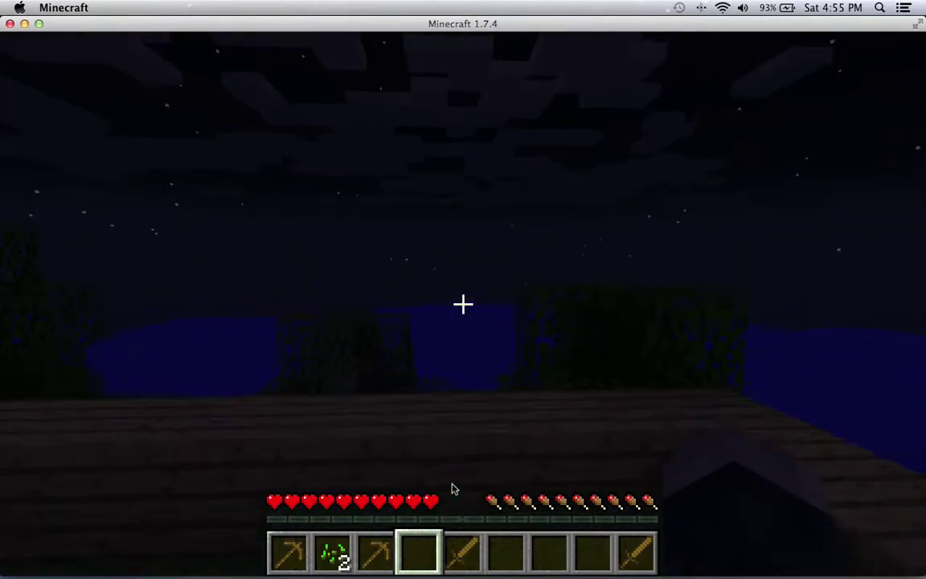
- Switch through hotbar slots 9, 5, 6, 7 and 8, then punch with the empty hand
key("9")
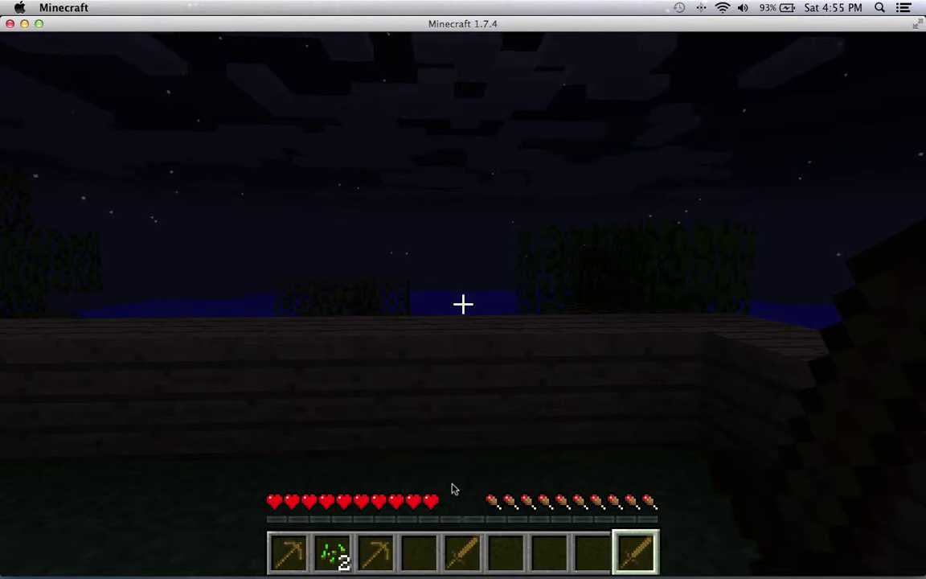
key("5")
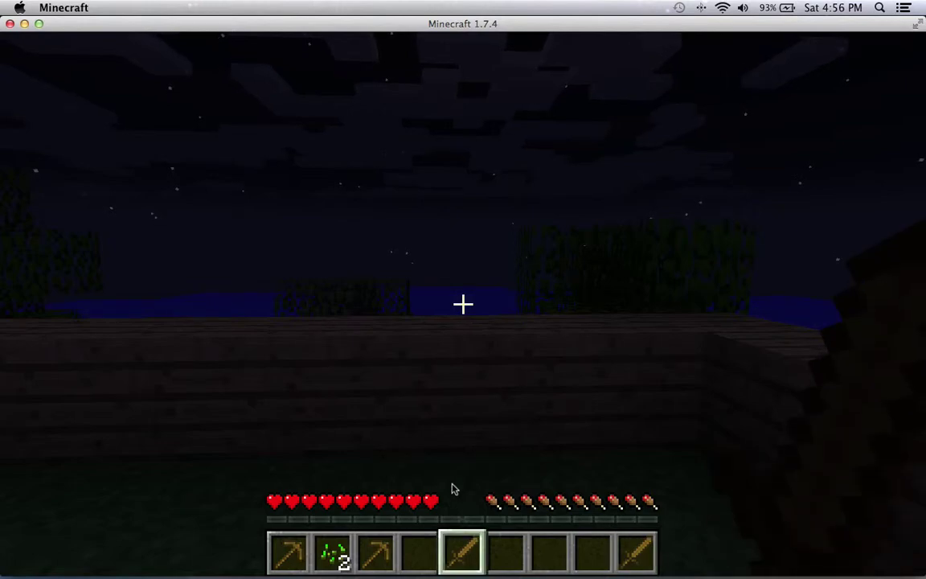
key("6")
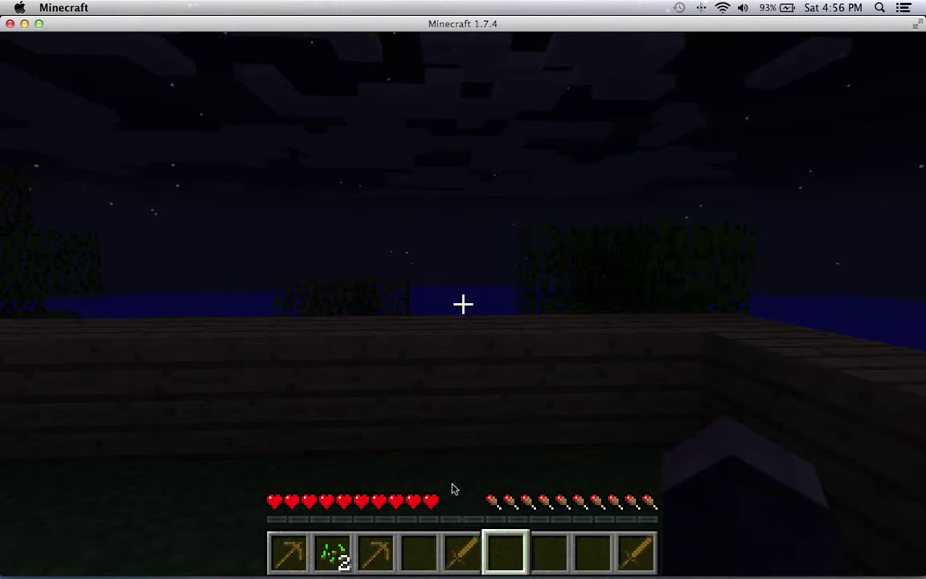
key("7")
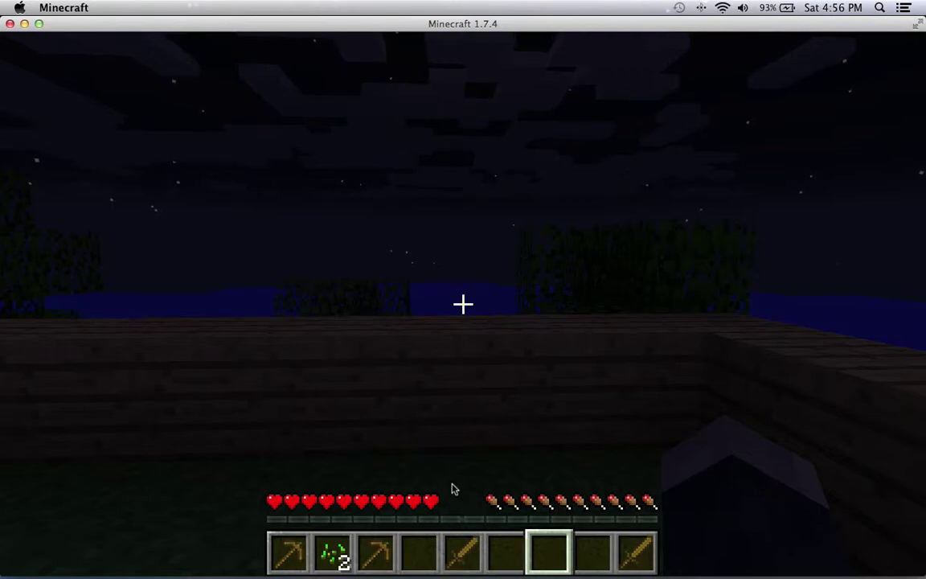
key("8")
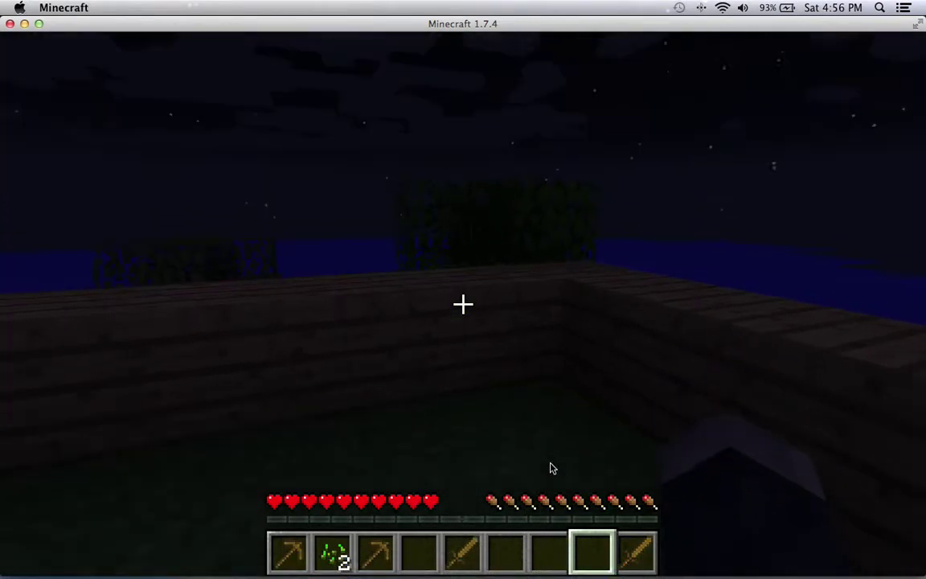
left_click(551, 468)
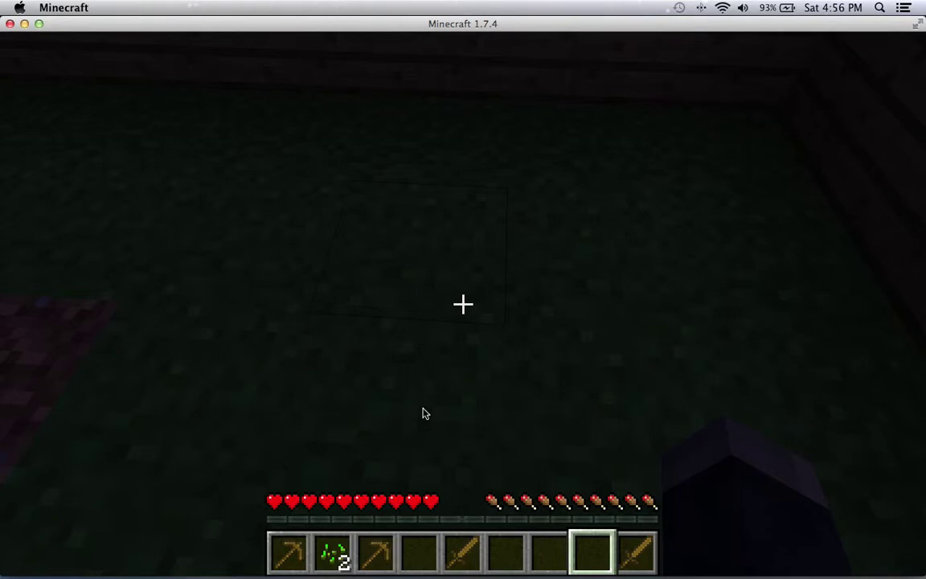
- Select the Wooden Pickaxe, drop it with Q, walk over to recover it, and open the inventory
scroll(425, 413, "up", 1)
scroll(424, 412, "down", 1)
scroll(518, 204, "up", 4)
scroll(519, 205, "up", 3)
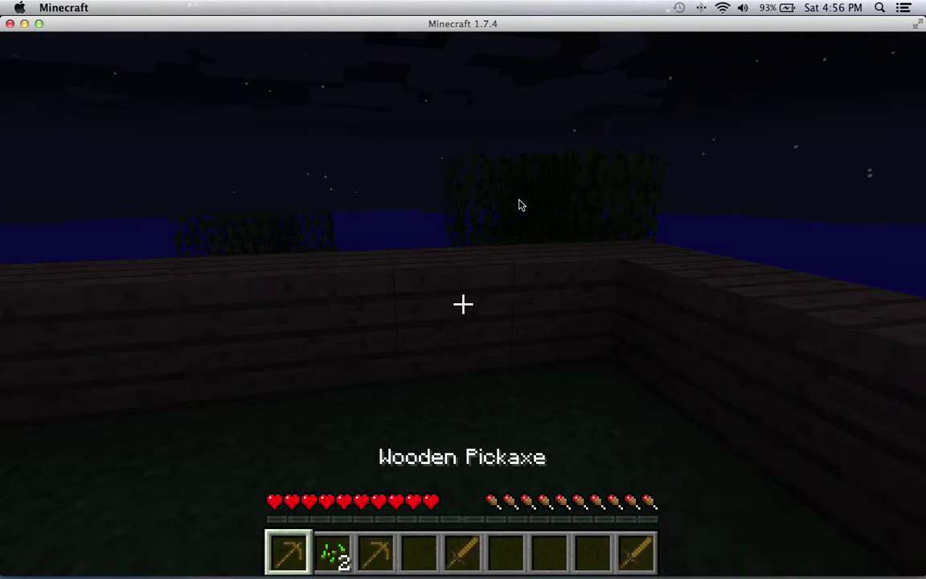
scroll(518, 205, "down", 3)
scroll(518, 204, "up", 3)
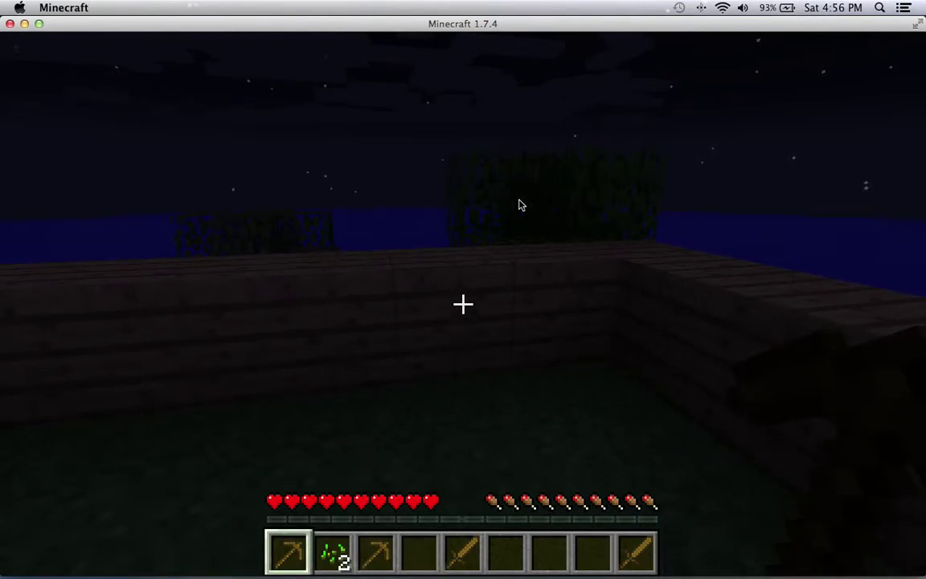
key("q")
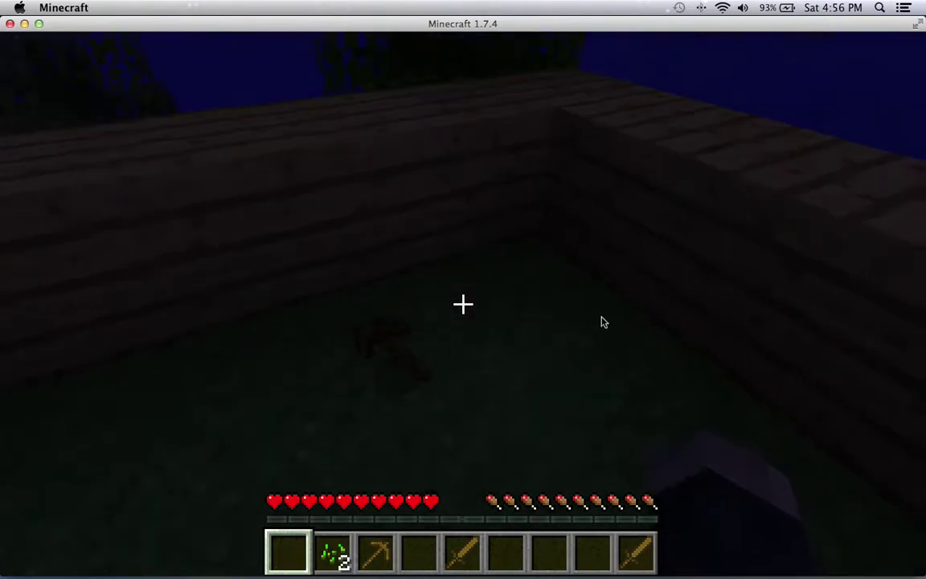
key("w")
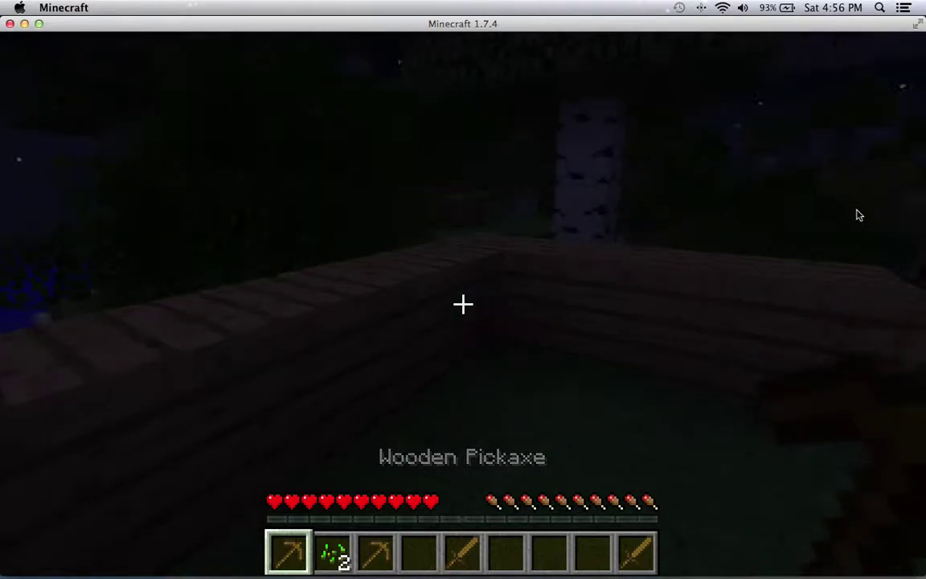
key("e")
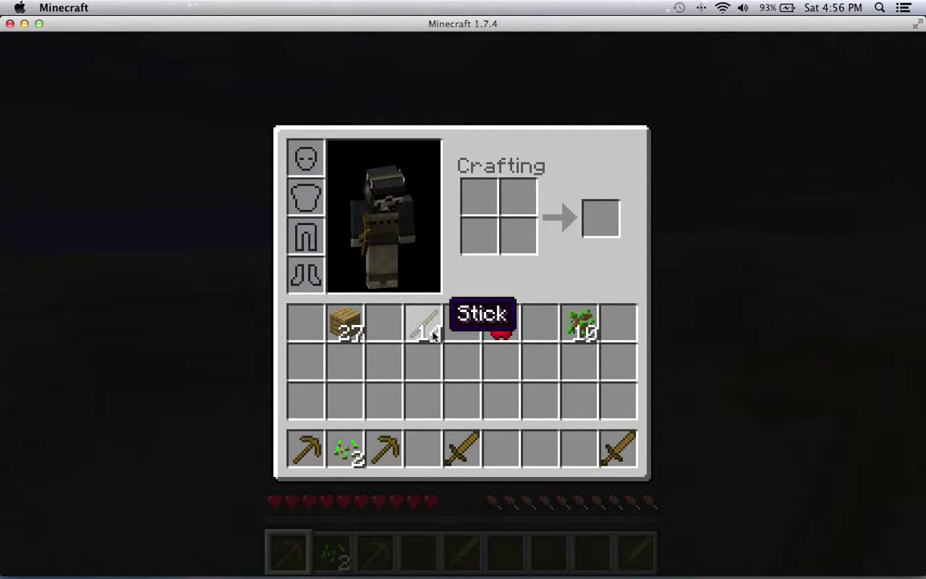
- Put the 14 sticks in the fourth hotbar slot and move the wooden sword into the inventory
key("9")
key("9")
key("9")
key("9")
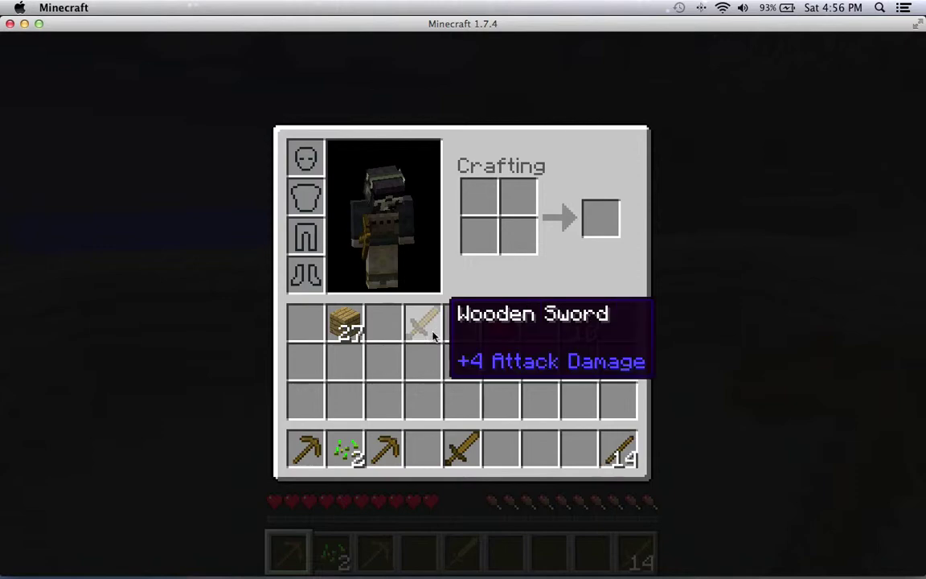
left_click(431, 335)
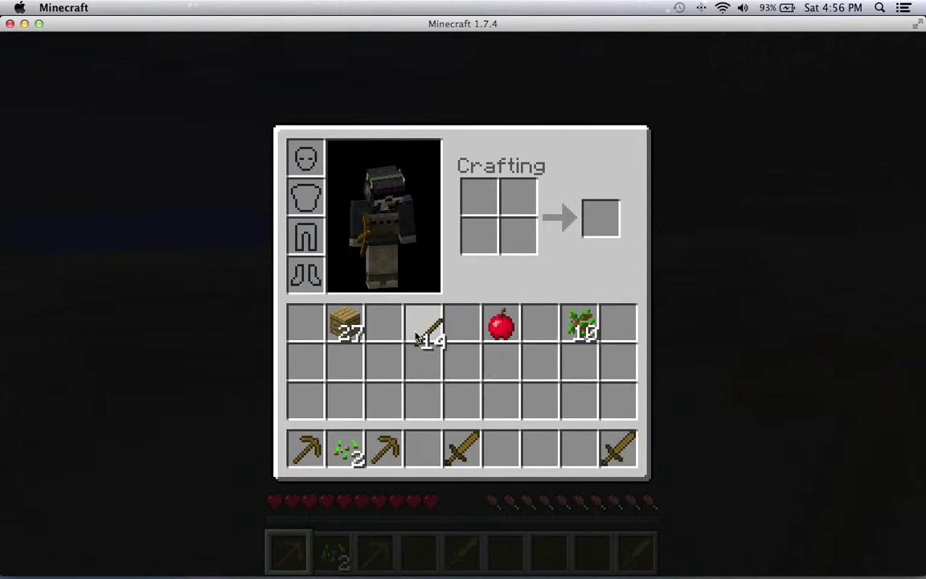
left_click(419, 451)
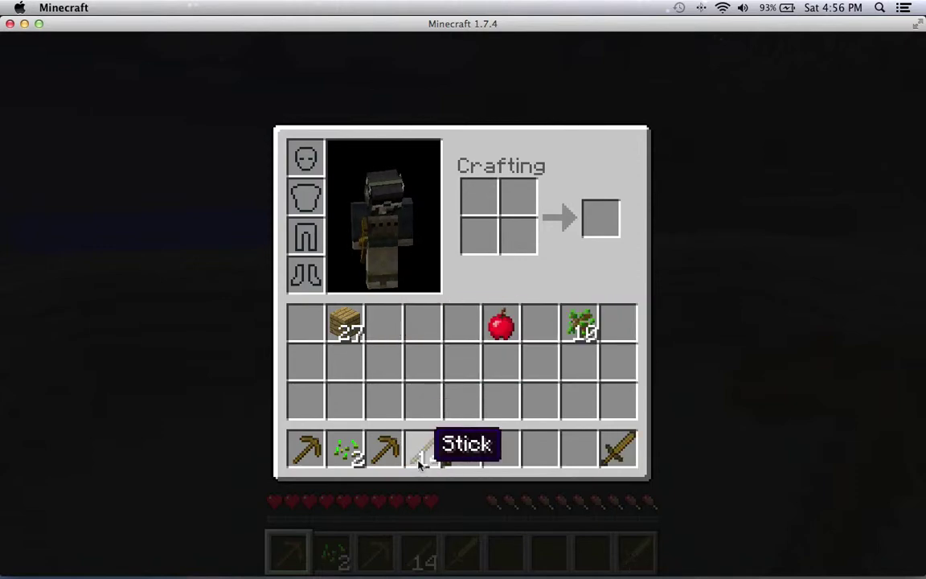
key("5")
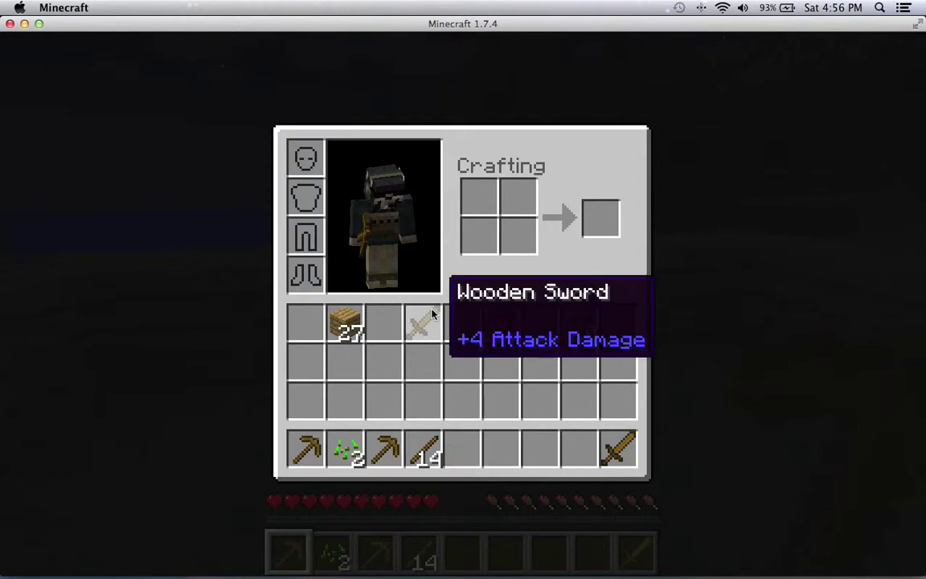
key("e")
- Return to the world, scroll up the hotbar and drop the held wooden pickaxe
key("Escape")
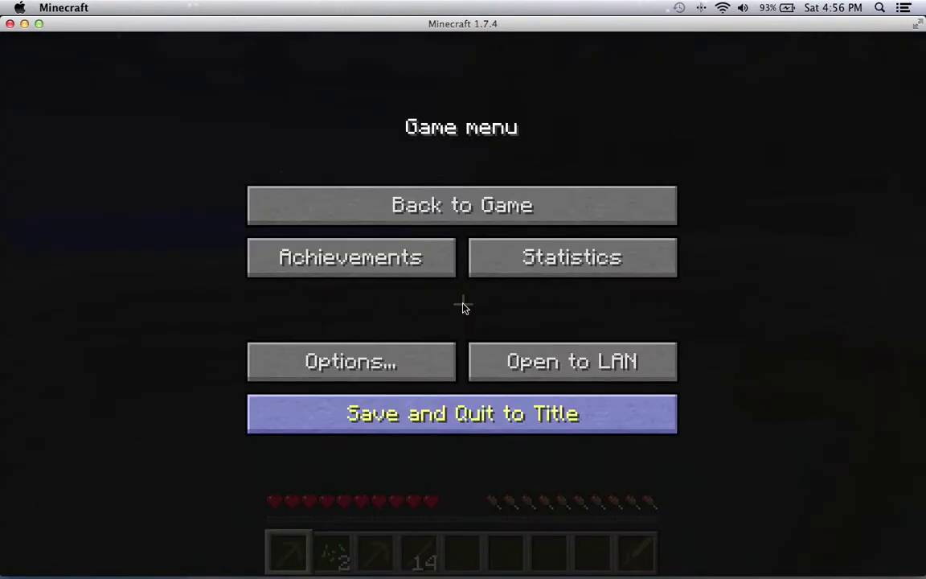
key("Escape")
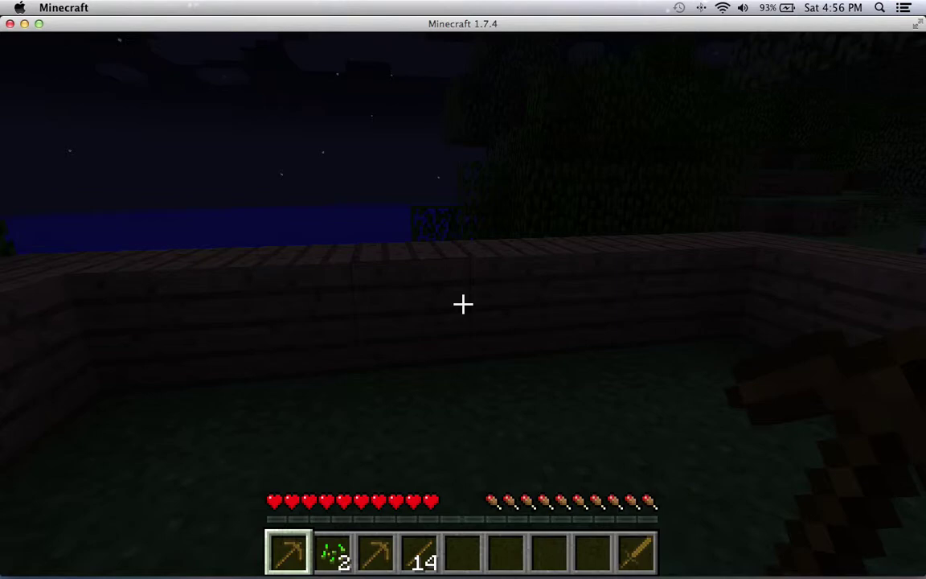
scroll(463, 303, "up", 3)
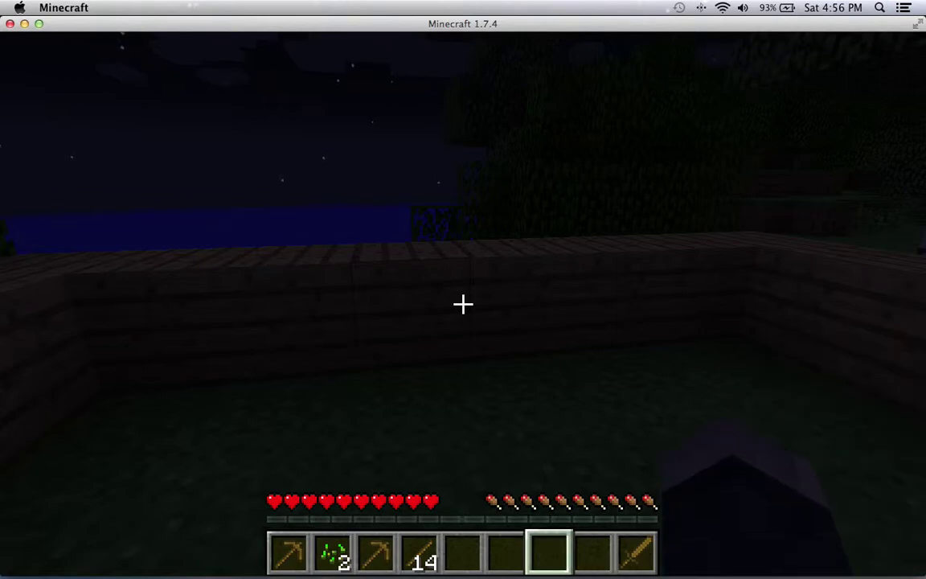
scroll(463, 304, "up", 4)
key("q")
- Scroll the hotbar back to the wooden sword and open the chat command line
key("Escape")
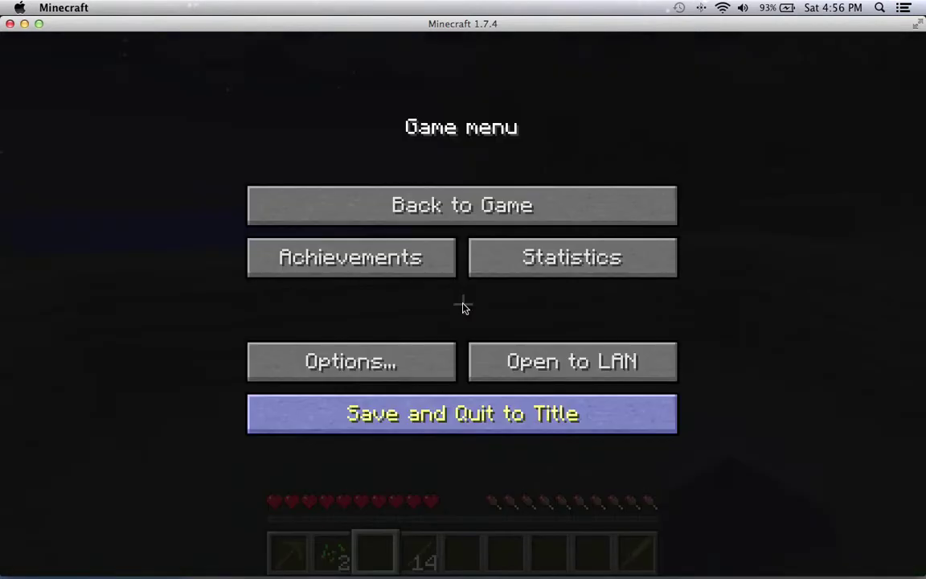
key("Escape")
scroll(463, 304, "down", 3)
scroll(463, 303, "down", 3)
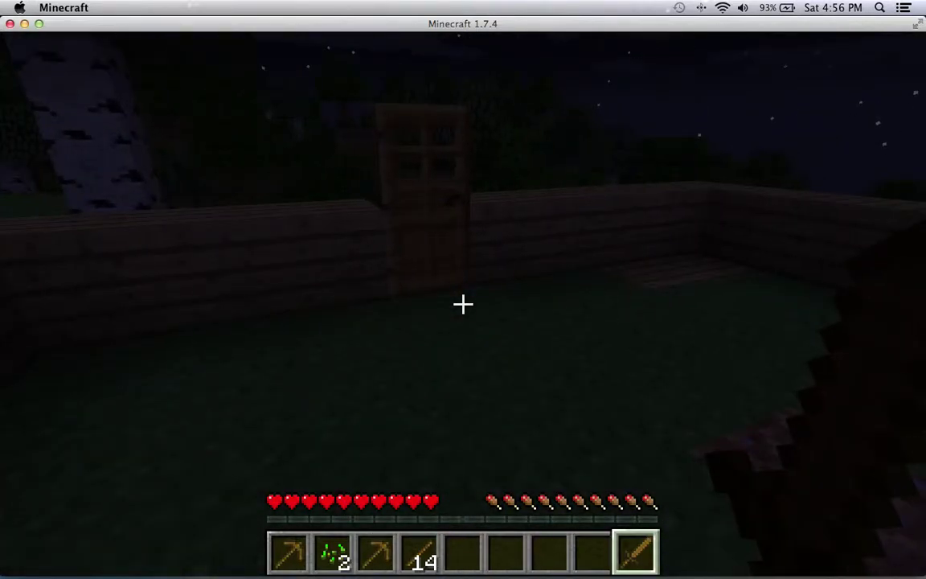
key("slash")
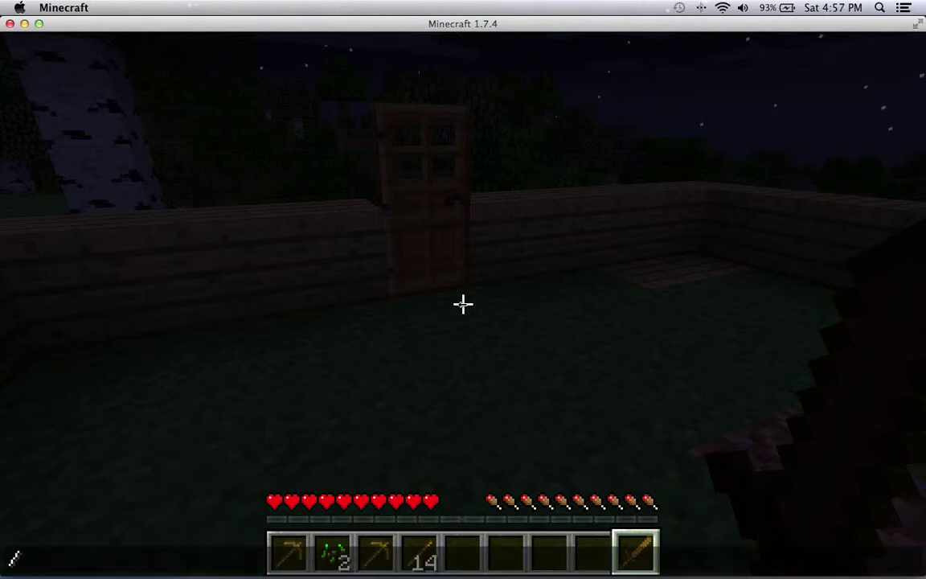
- Enter 'gamemod 1', '/gamemod 0' and '/gamemod 1' in chat, then pause to the Game menu
type("gamem")
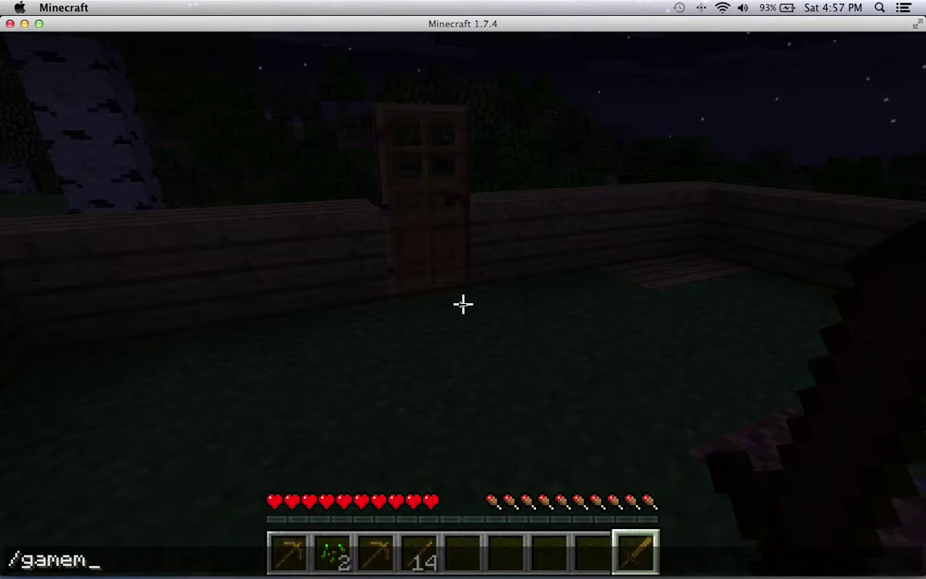
type("od 1")
key("Return")
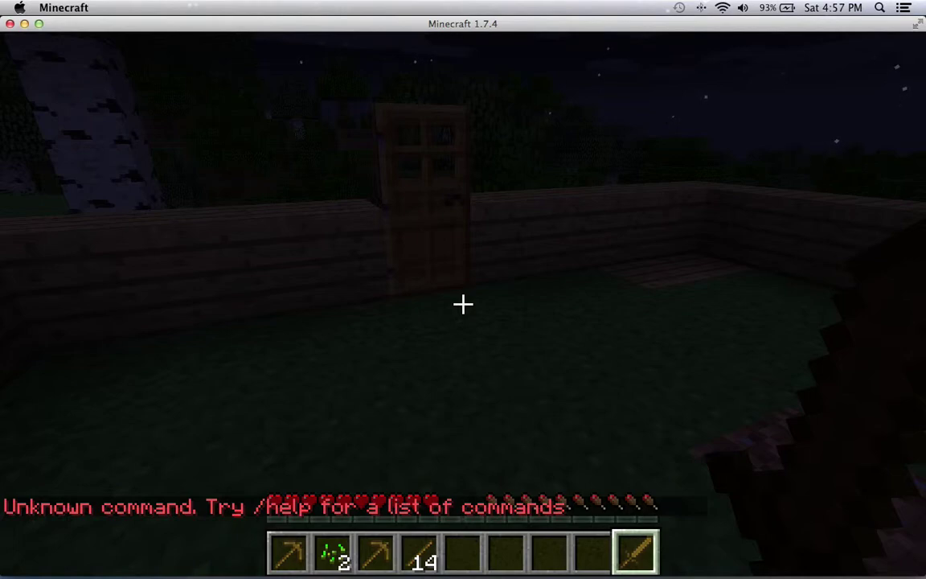
type("/gam")
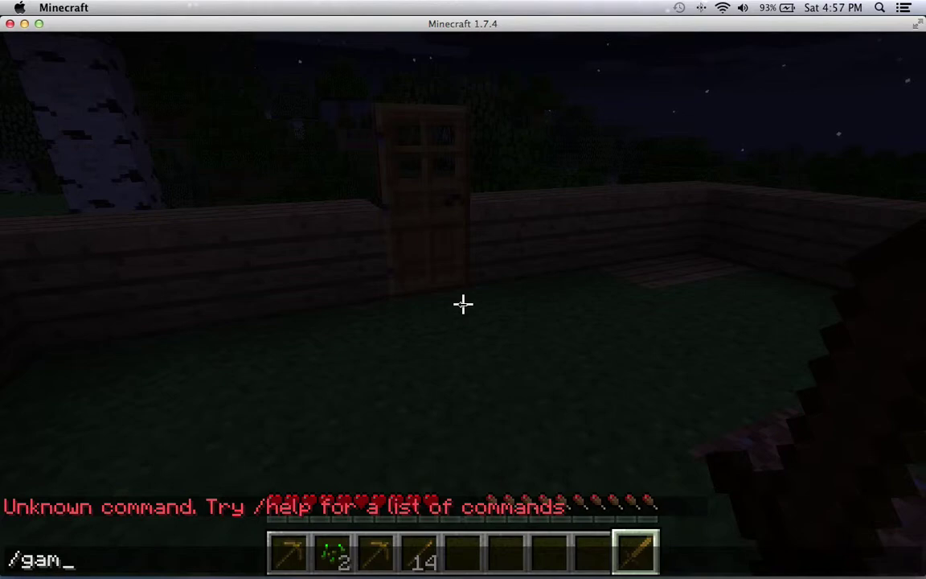
type("emod")
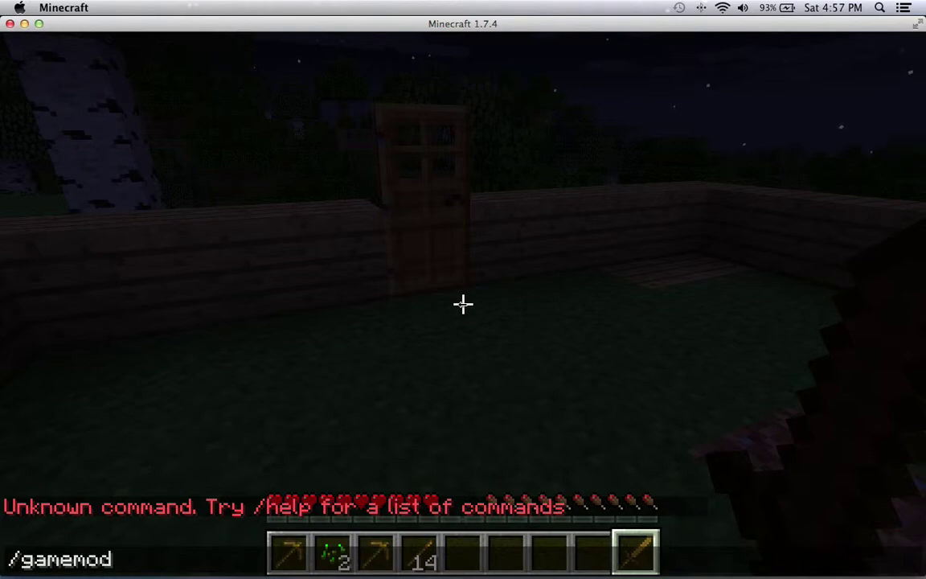
type(" 0")
key("Return")
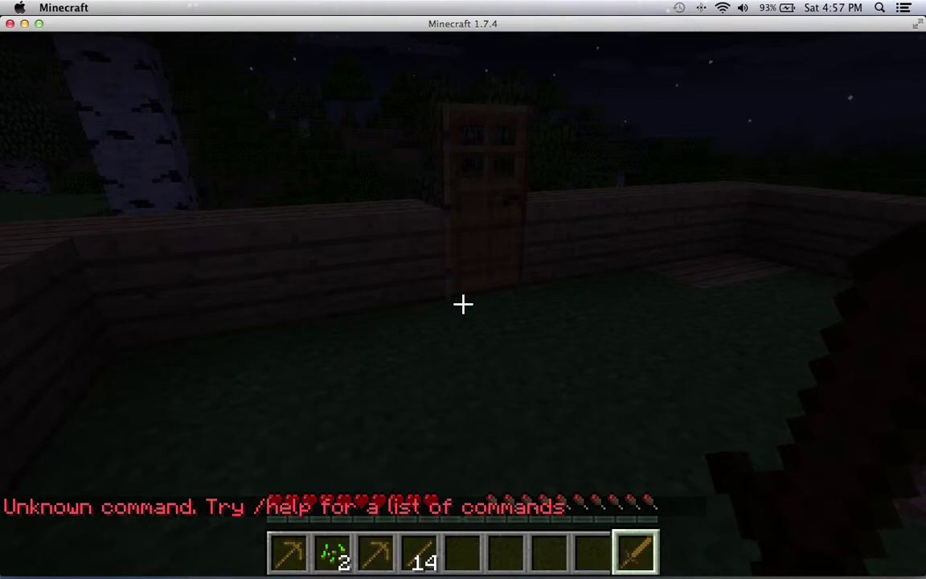
type("/")
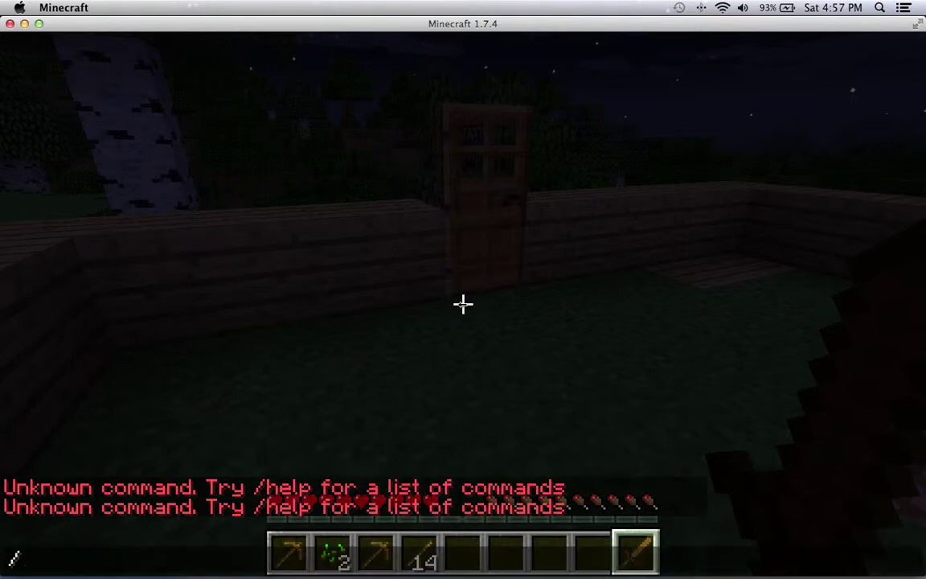
type("gamemod")
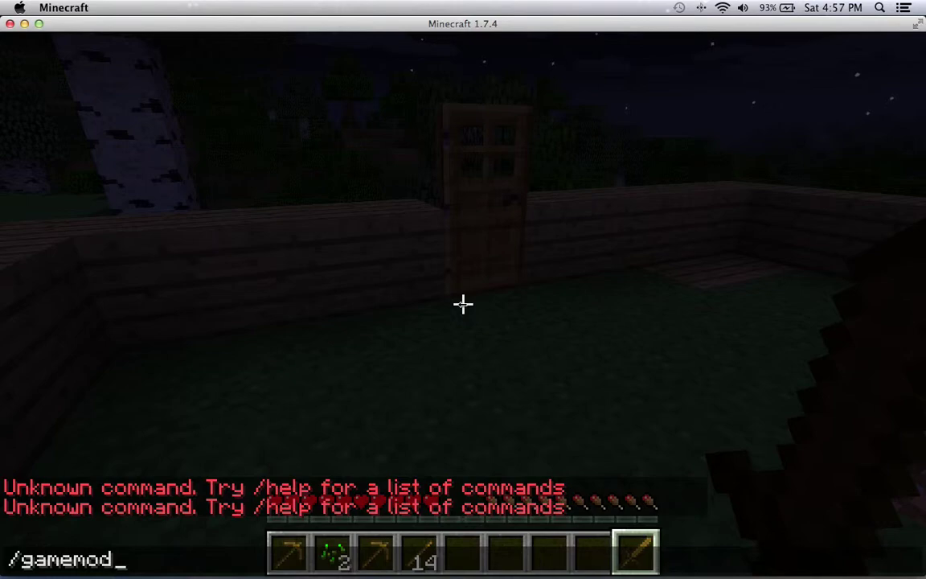
type(" 1")
key("Return")
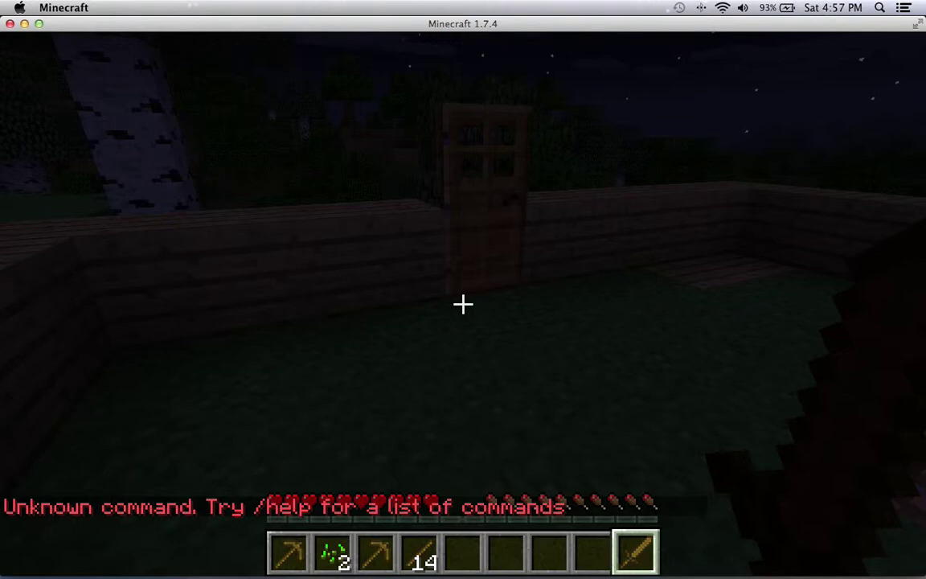
key("Escape")
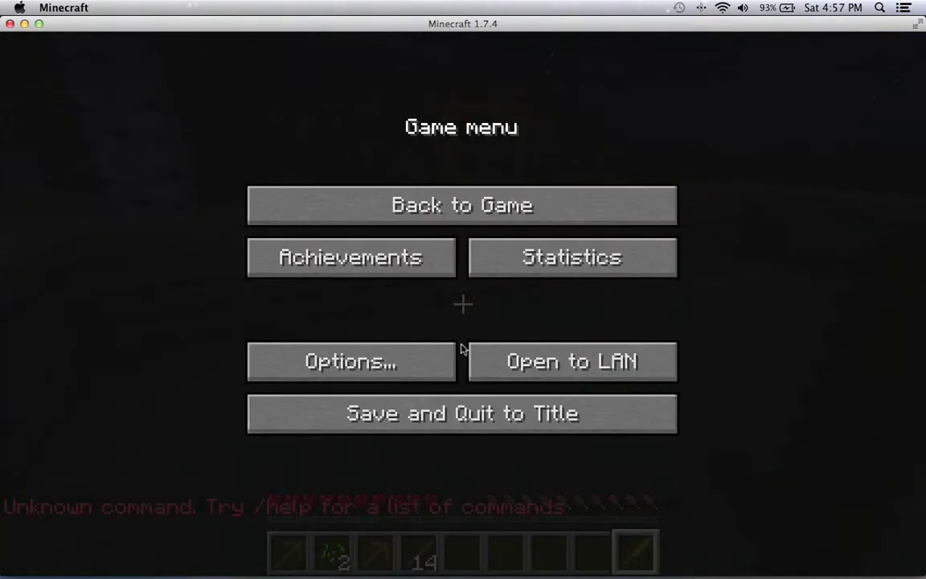
- Save and quit to title, then create and load a Creative-mode world called New World
left_click(446, 428)
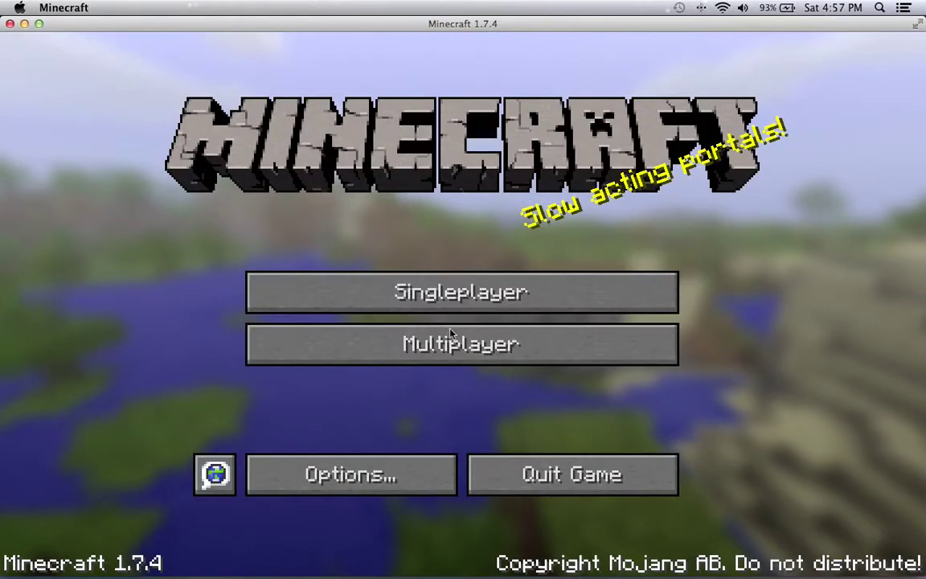
left_click(404, 276)
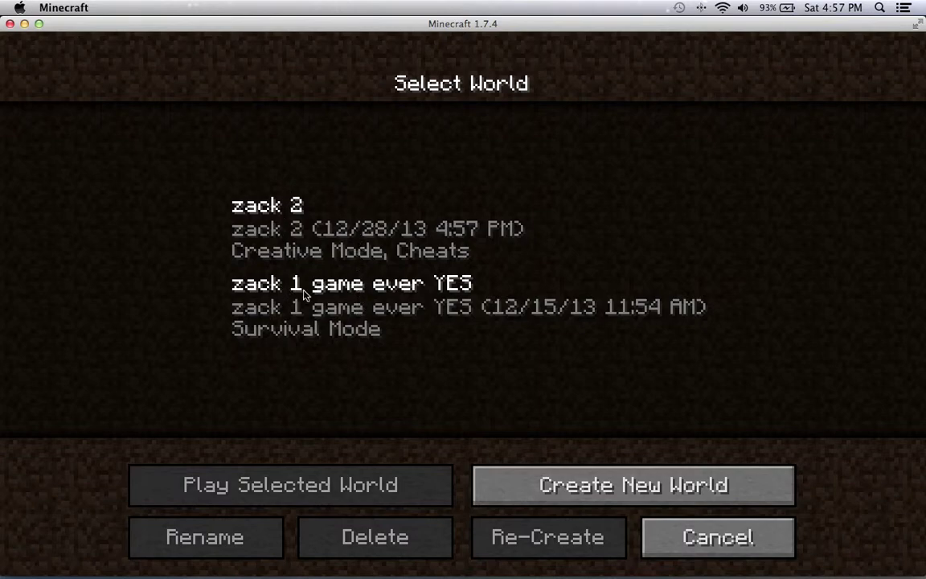
left_click(503, 479)
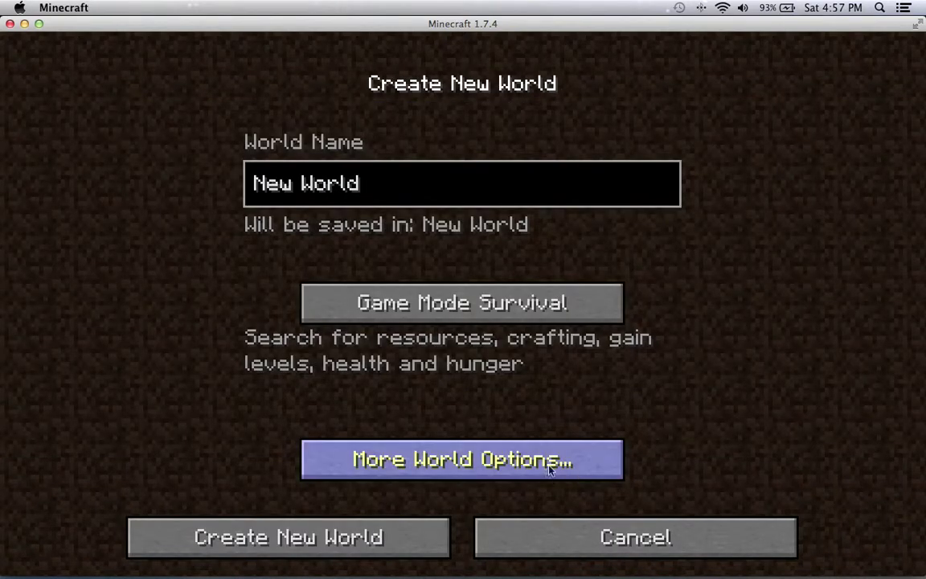
left_click(493, 286)
left_click(444, 291)
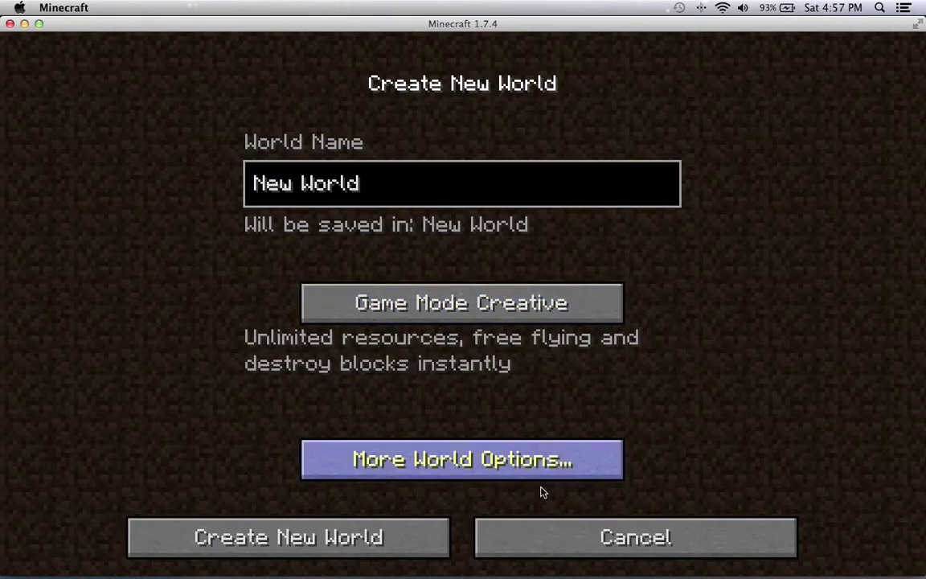
left_click(358, 535)
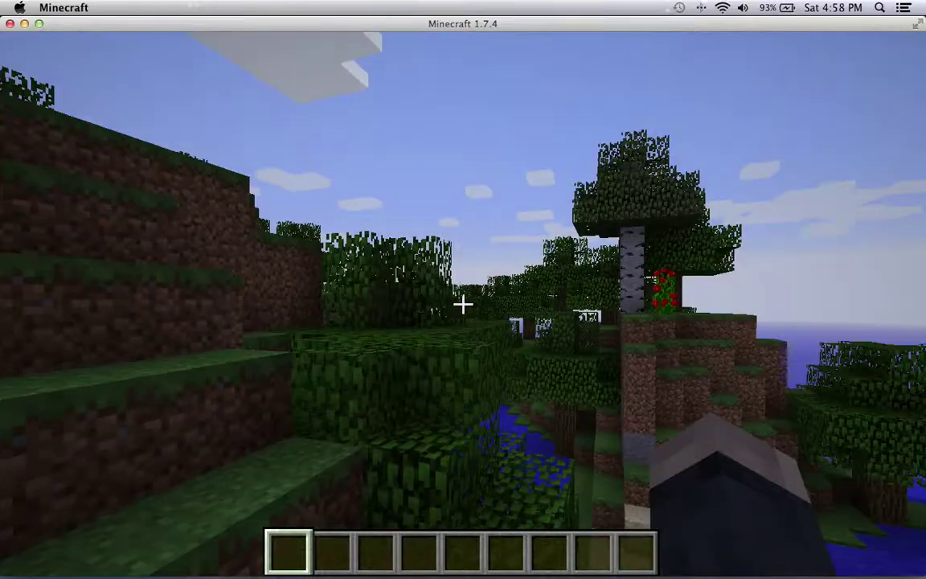
- Fly up over the trees, glide toward the pond and walk onto its grass bank
key("space")
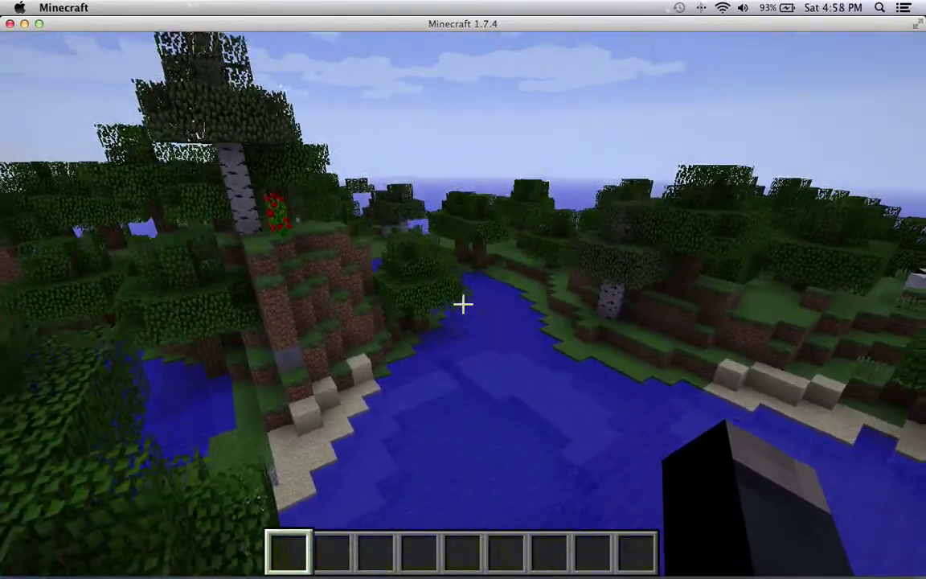
key("w")
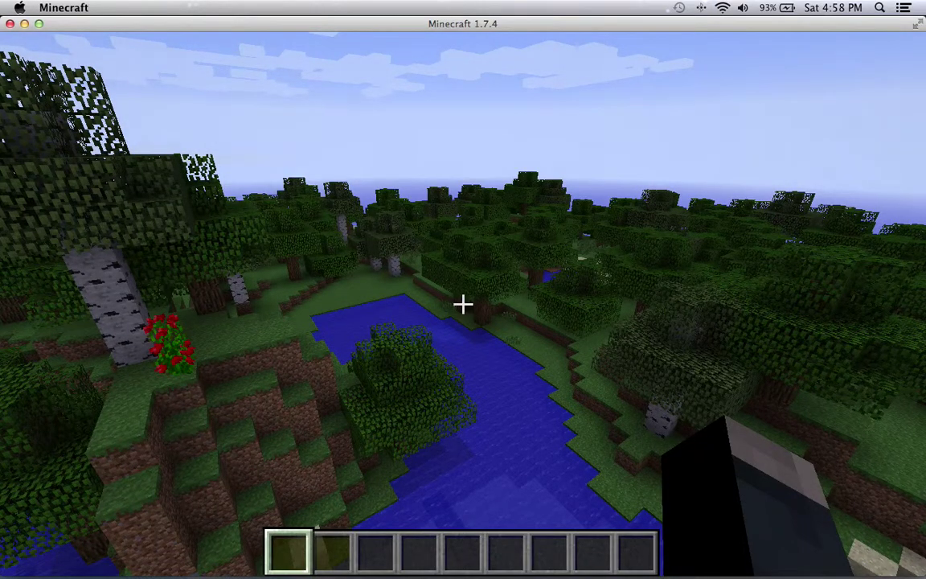
key("w")
key("w")
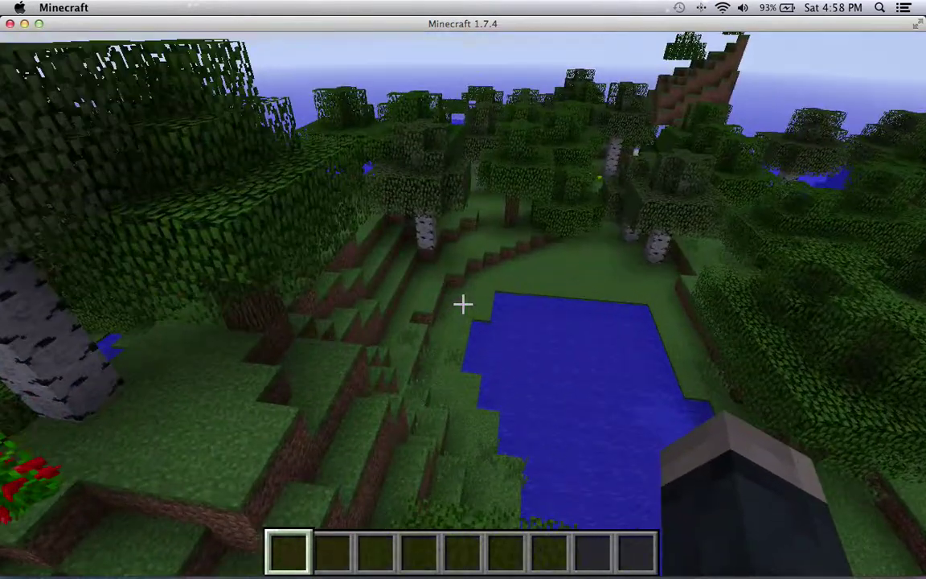
key("w")
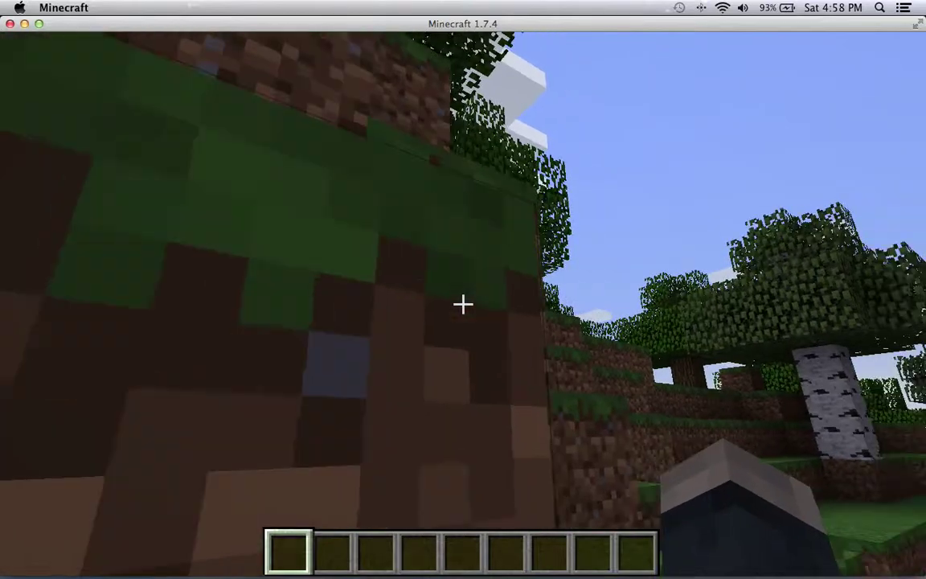
key("w")
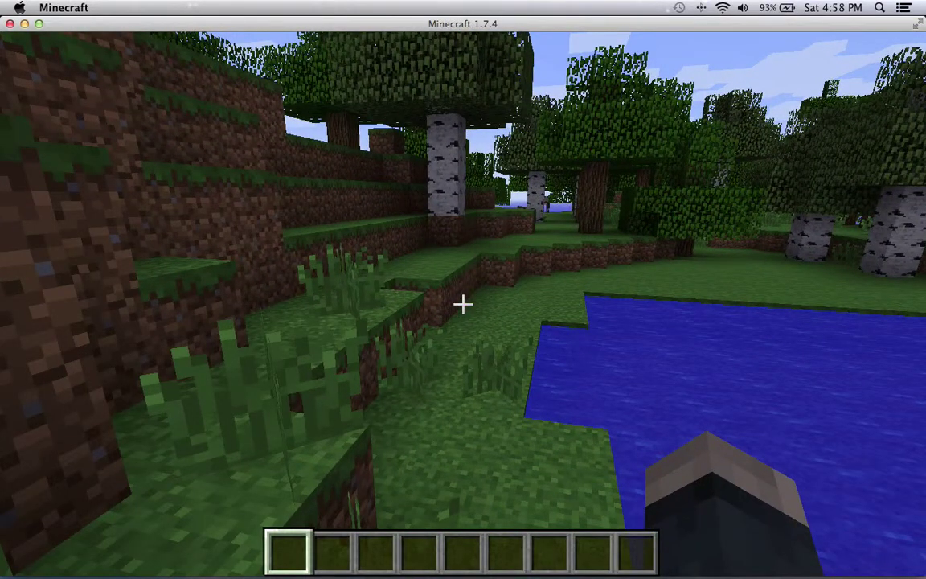
key("w")
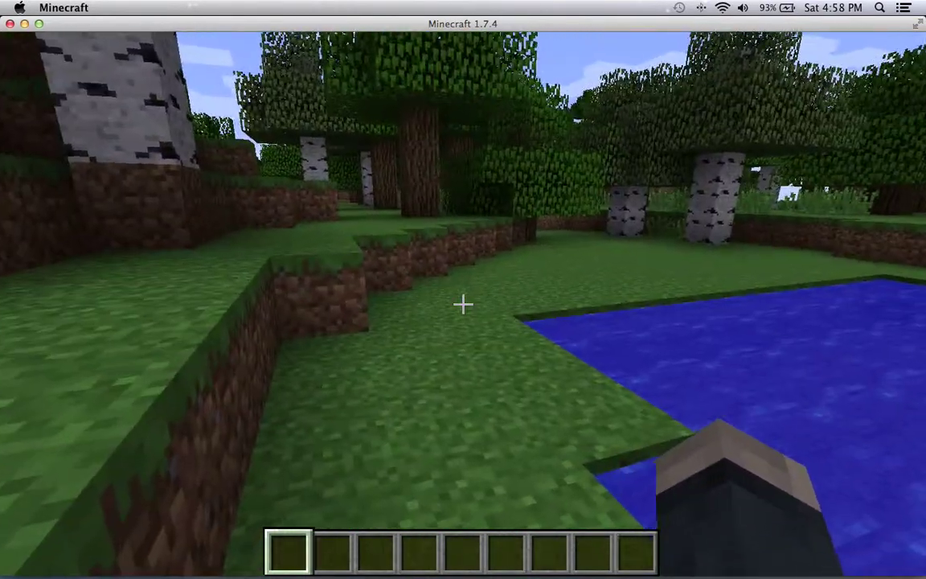
key("w")
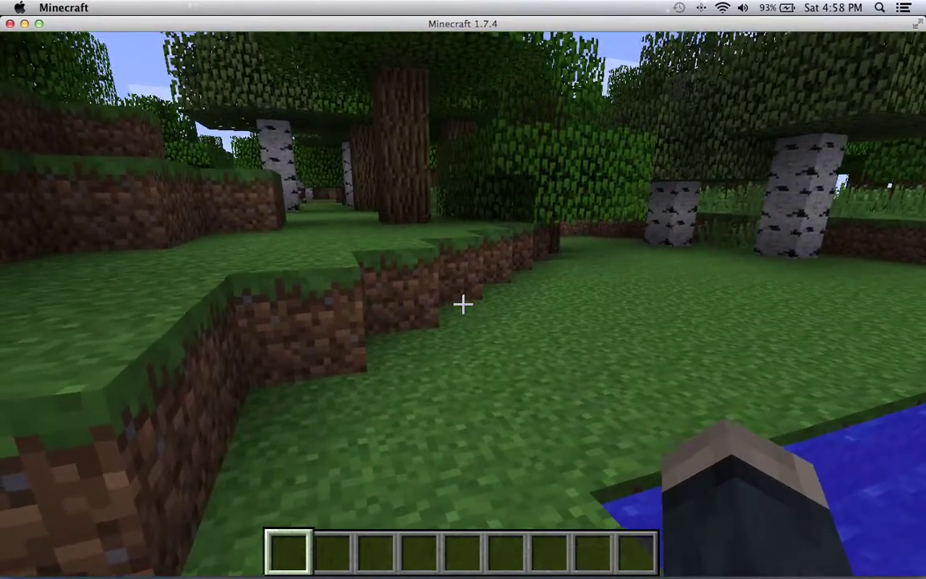
key("w")
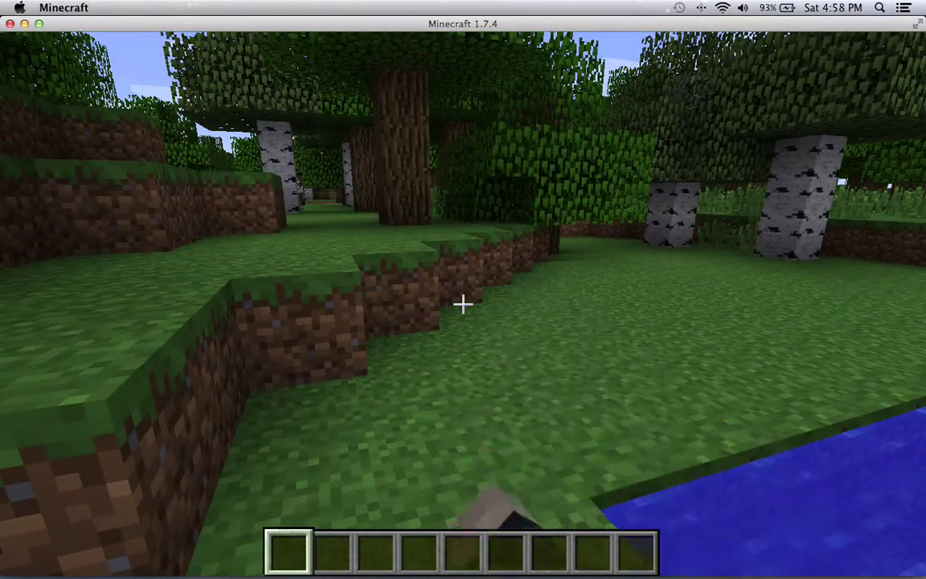
- Cycle the hotbar selection through slots 8, 5, 7, 2, 1, 3, 9 and 6
key("8")
key("5")
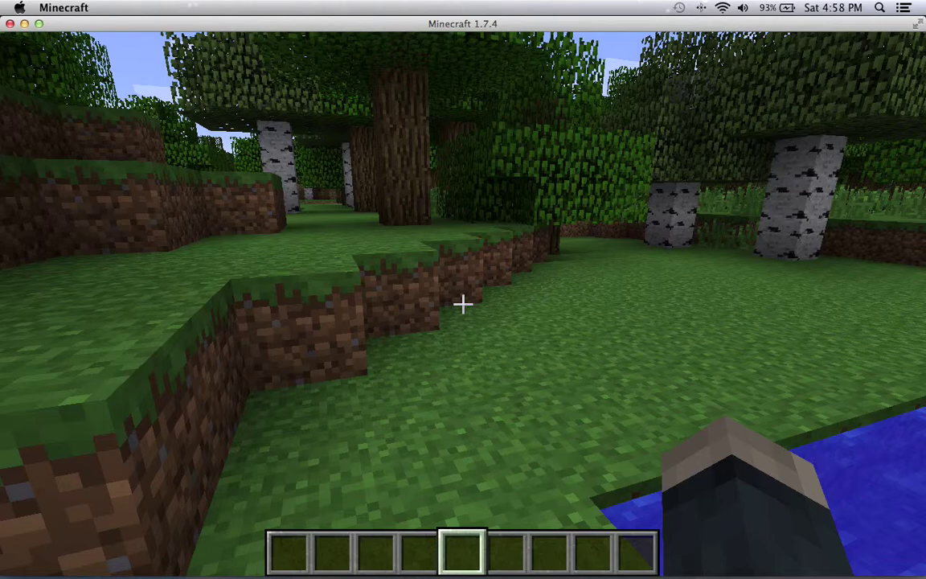
key("8")
key("5")
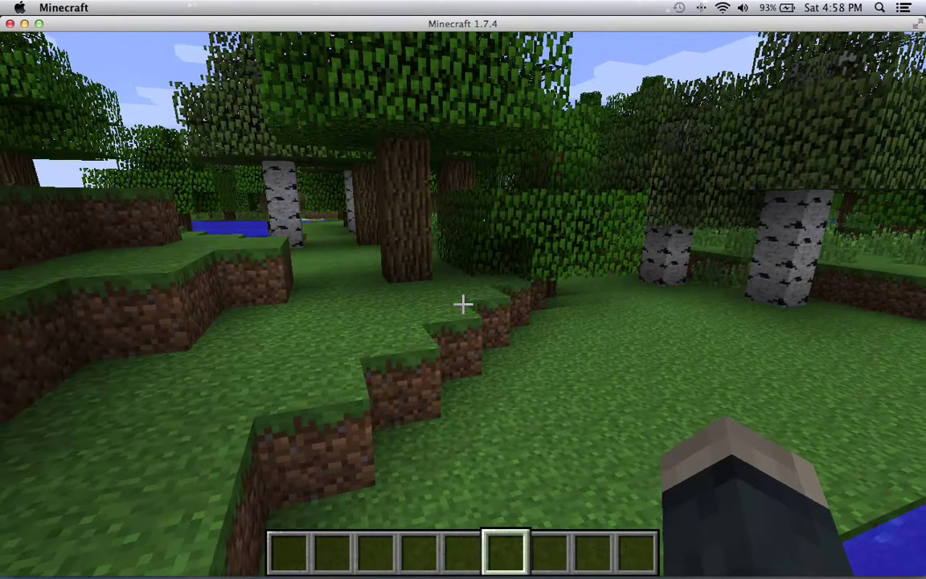
key("7")
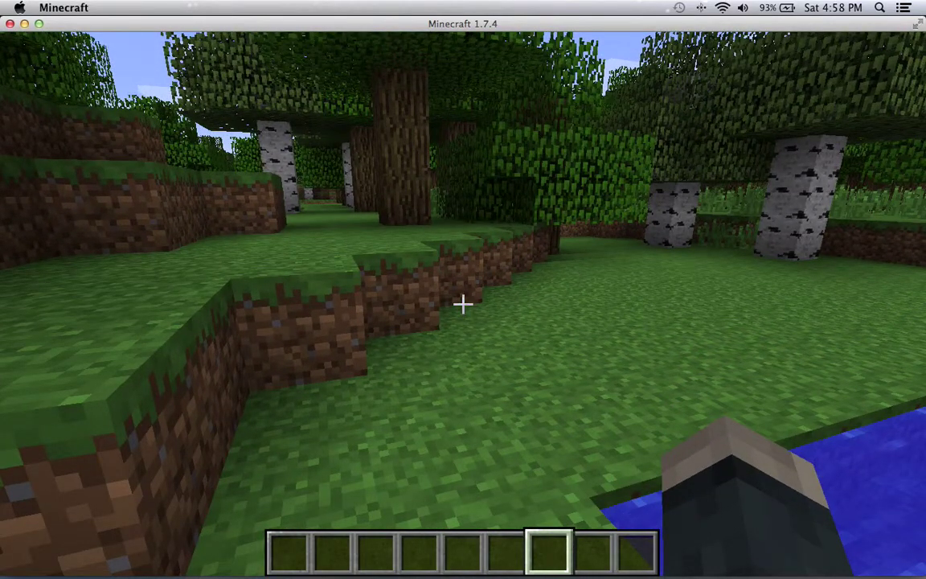
key("8")
key("2")
key("1")
key("3")
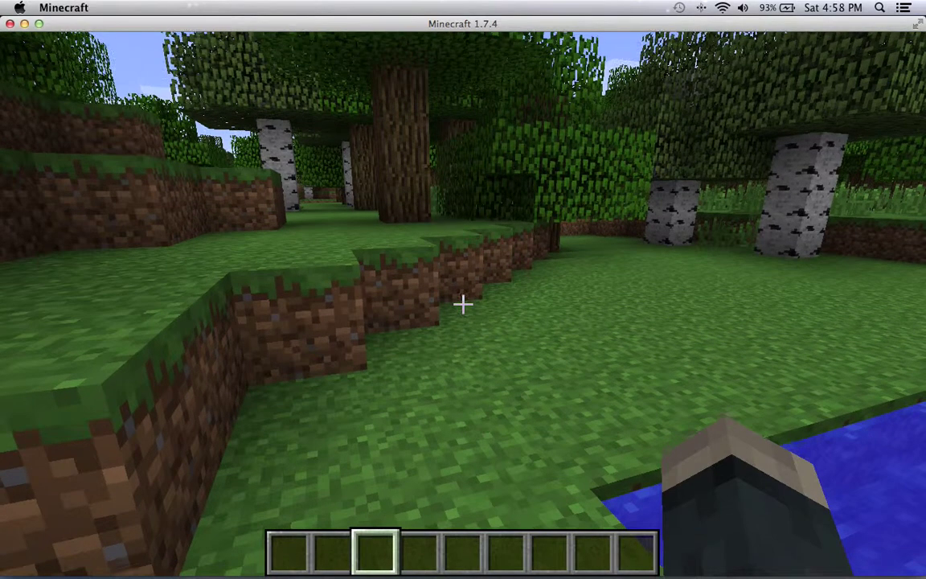
key("5")
key("9")
key("6")
- In the creative inventory's item search, type test text 'qqq5966 14327' then clear it
key("Escape")
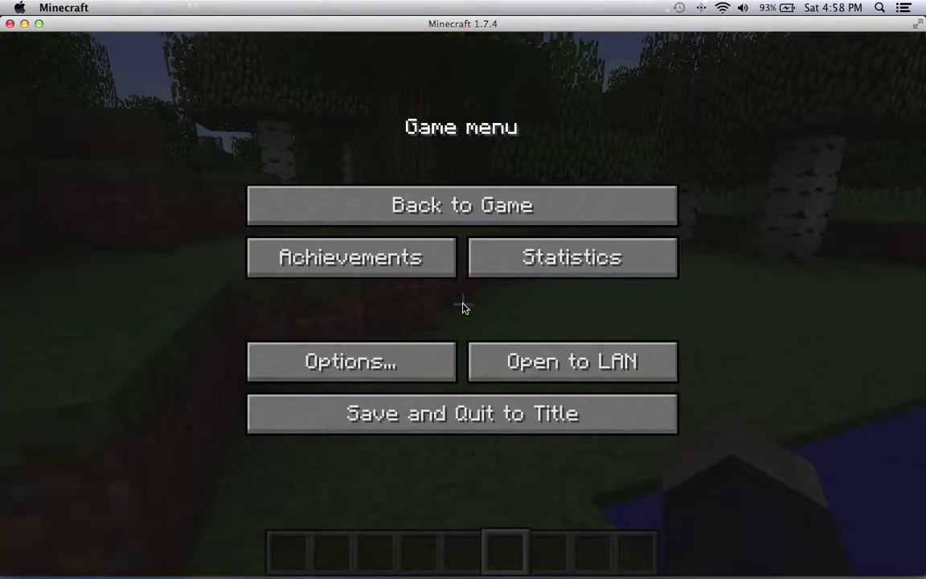
key("Escape")
key("e")
key("e")
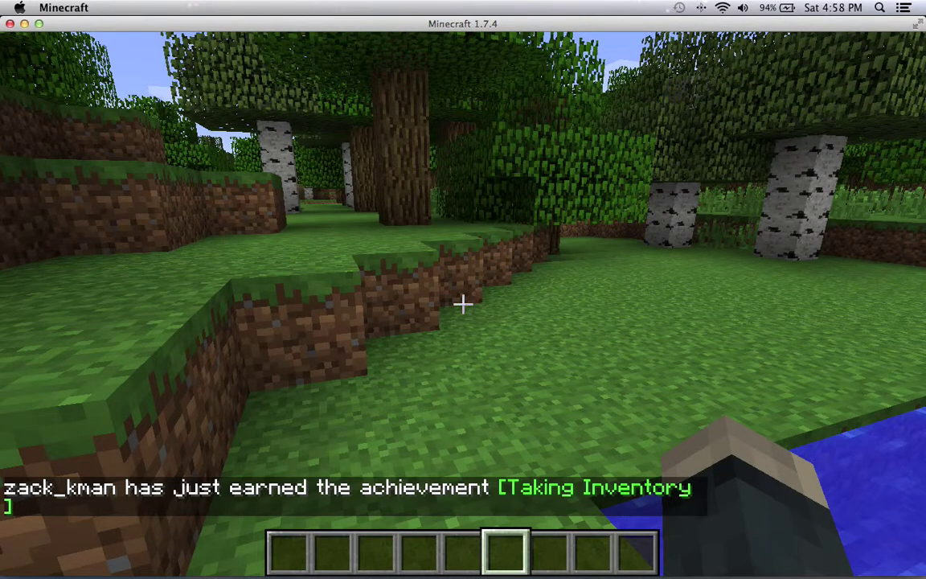
key("e")
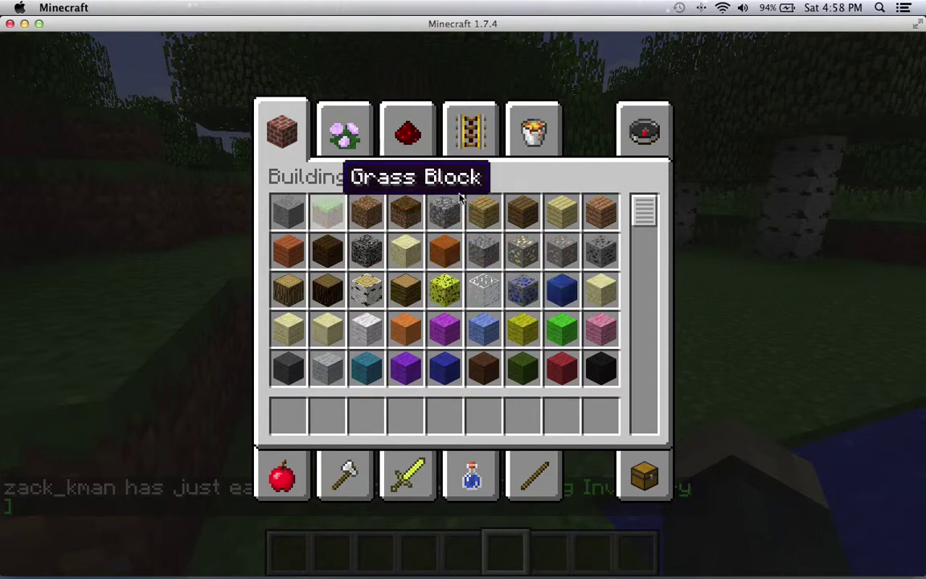
left_click(647, 122)
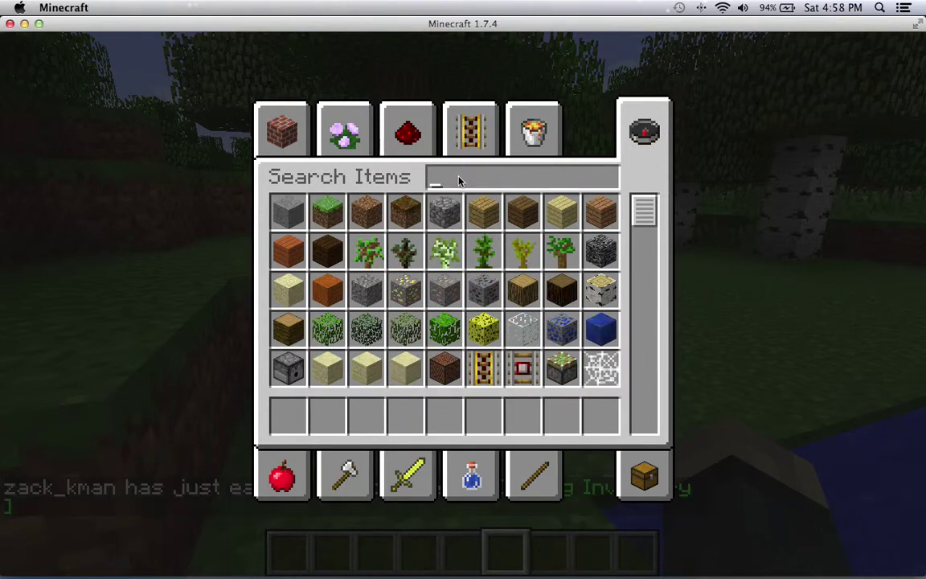
type("qqq")
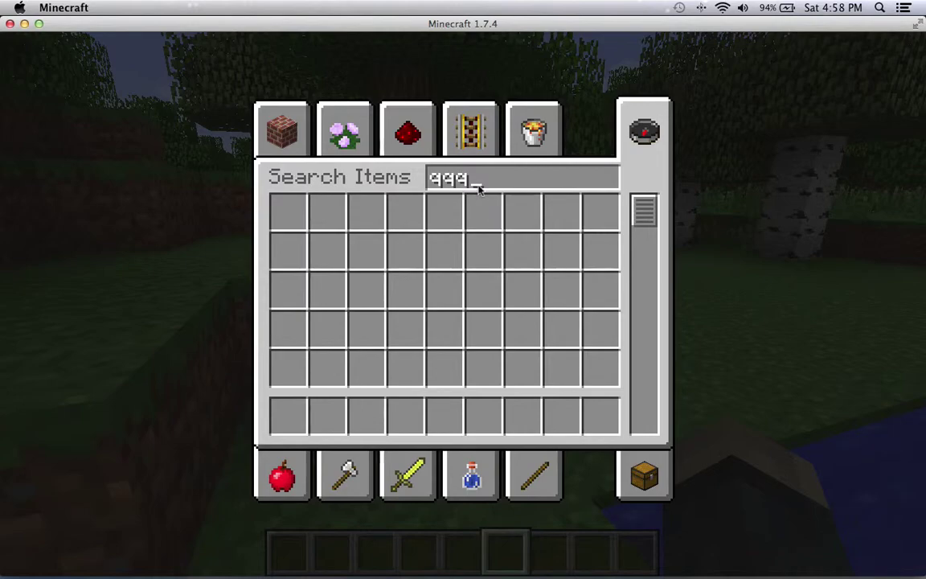
type("5966   14")
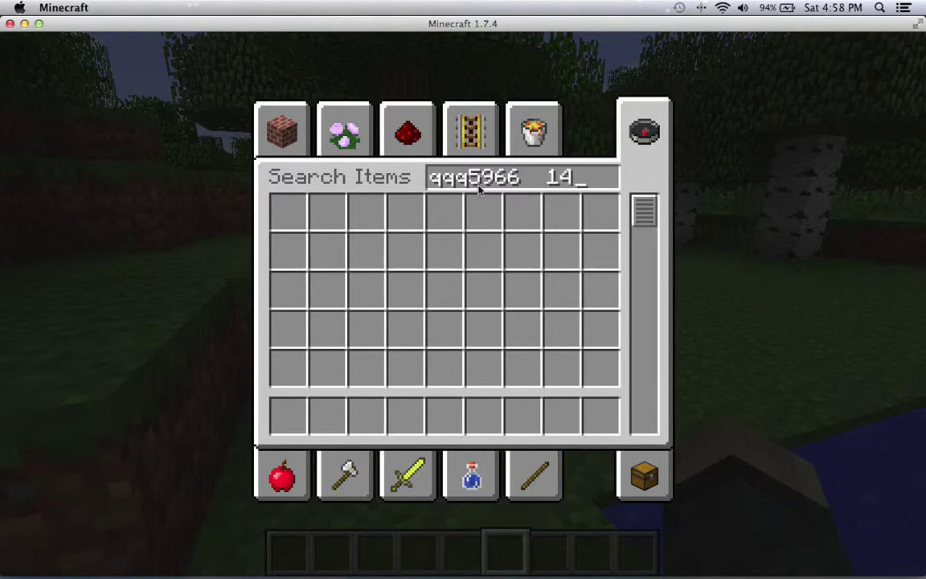
type("327")
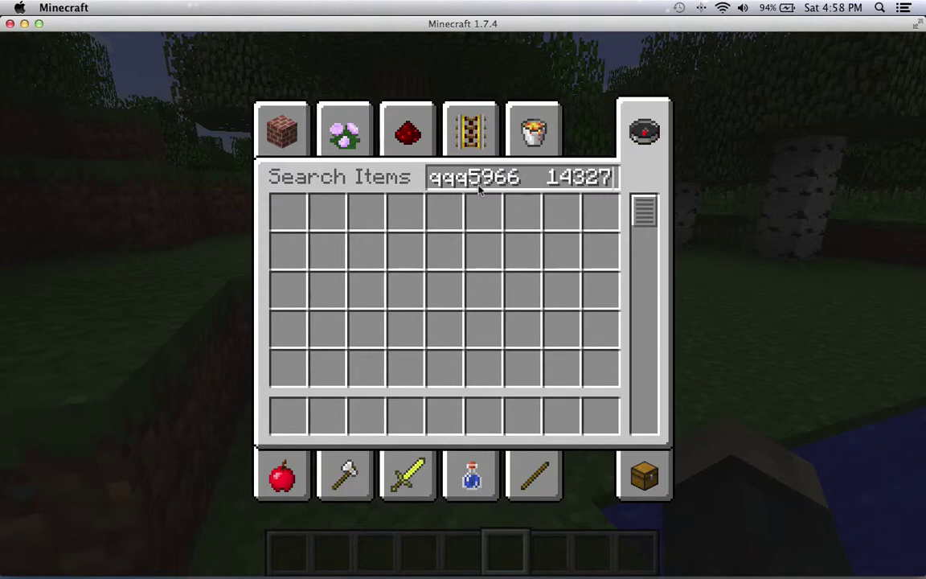
key("BackSpace")
key("BackSpace")
key("BackSpace")
key("BackSpace")
key("BackSpace")
key("BackSpace")
key("BackSpace")
key("BackSpace")
key("BackSpace")
key("BackSpace")
key("BackSpace")
key("BackSpace")
key("BackSpace")
key("BackSpace")
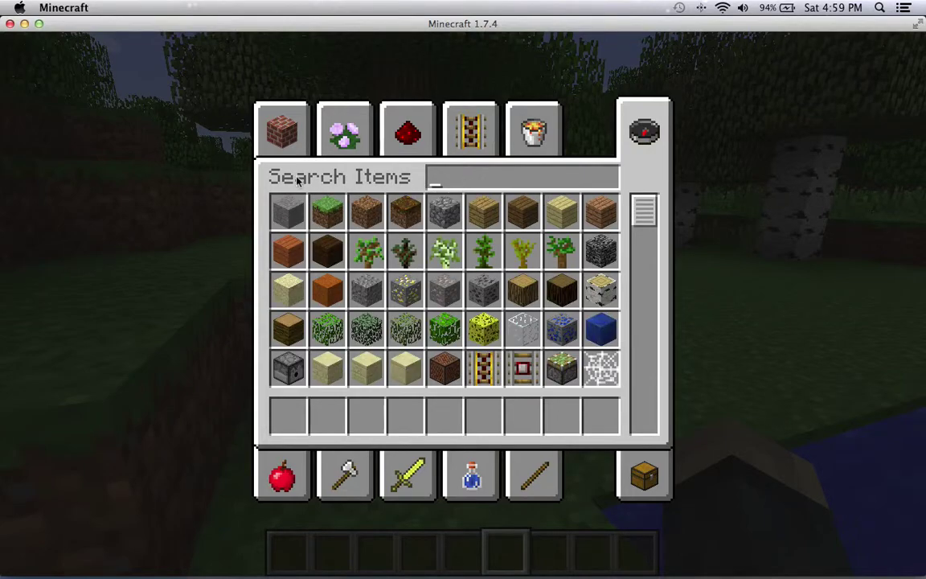
- Browse the Building Blocks, Redstone, Decoration Blocks and Miscellaneous tabs, then close Minecraft's window
left_click(278, 124)
left_click(393, 141)
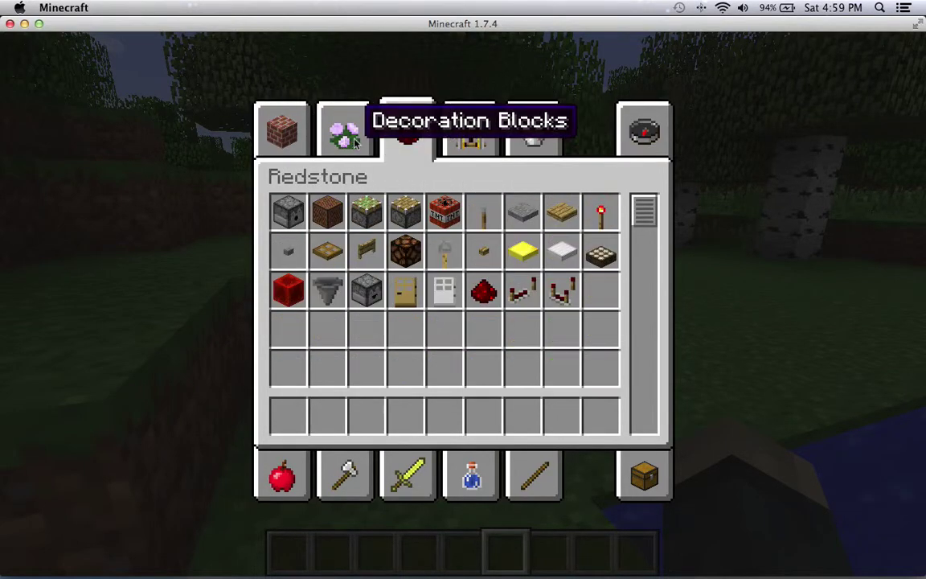
left_click(353, 129)
left_click(532, 129)
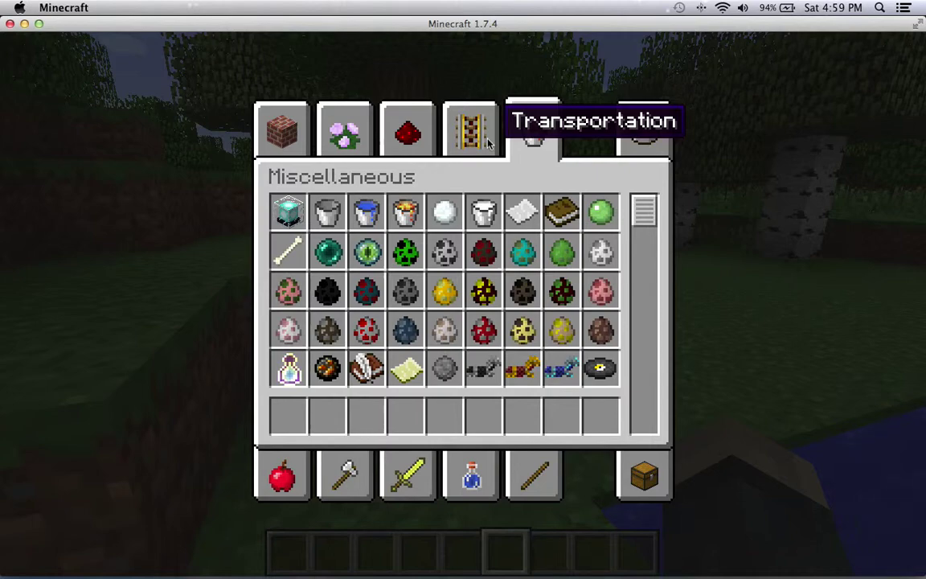
left_click(10, 24)
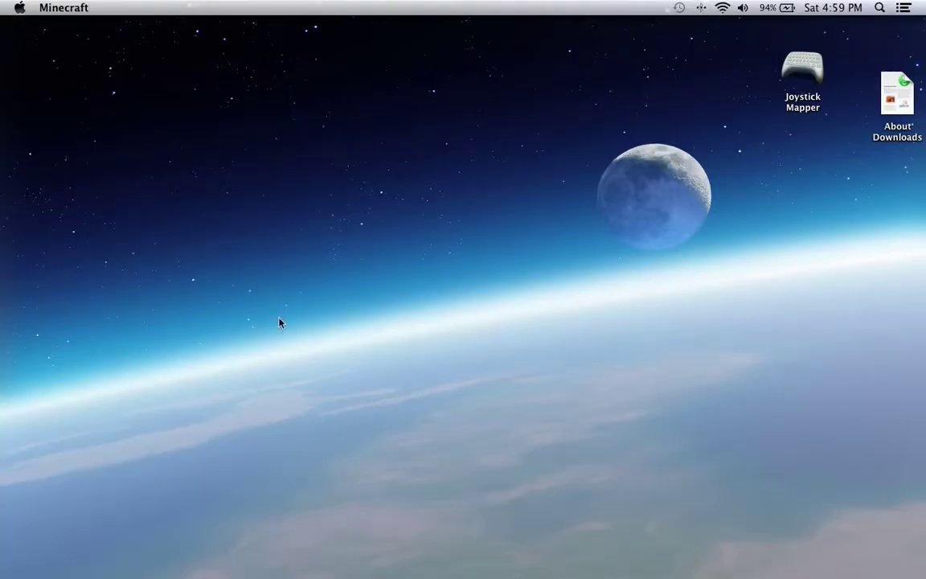
- Launch Joystick Mapper from its desktop icon, decline quitting it, and minimize its window
left_click(819, 81)
double_click(819, 80)
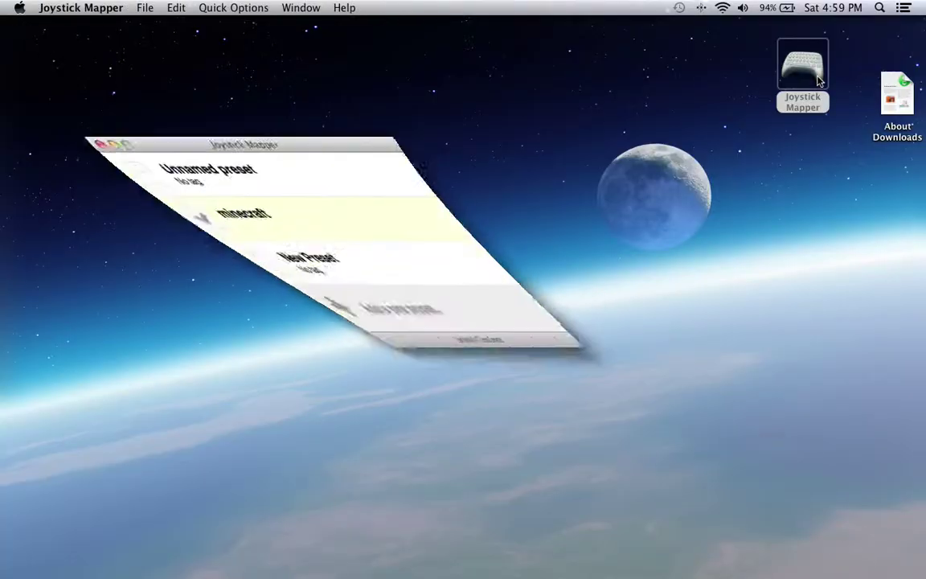
left_click(43, 346)
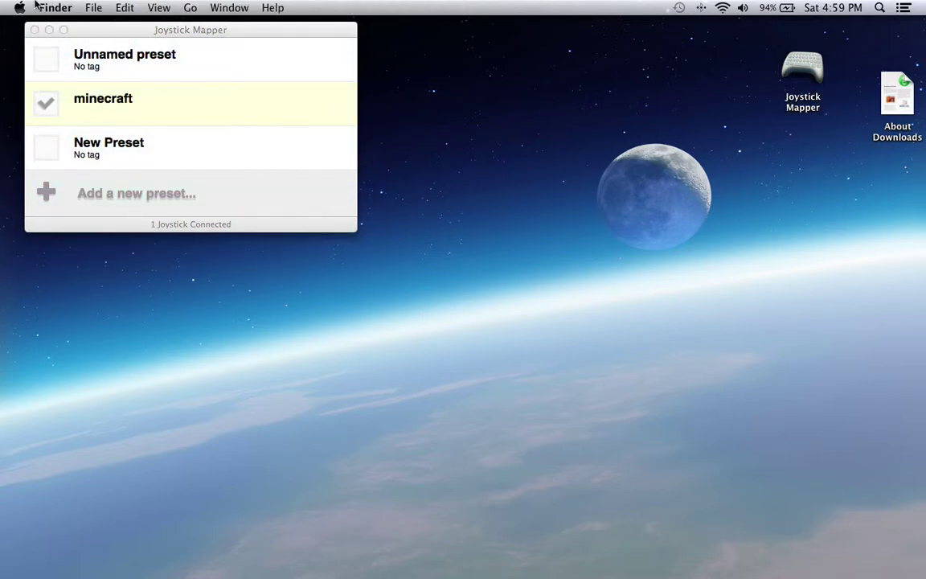
left_click(34, 29)
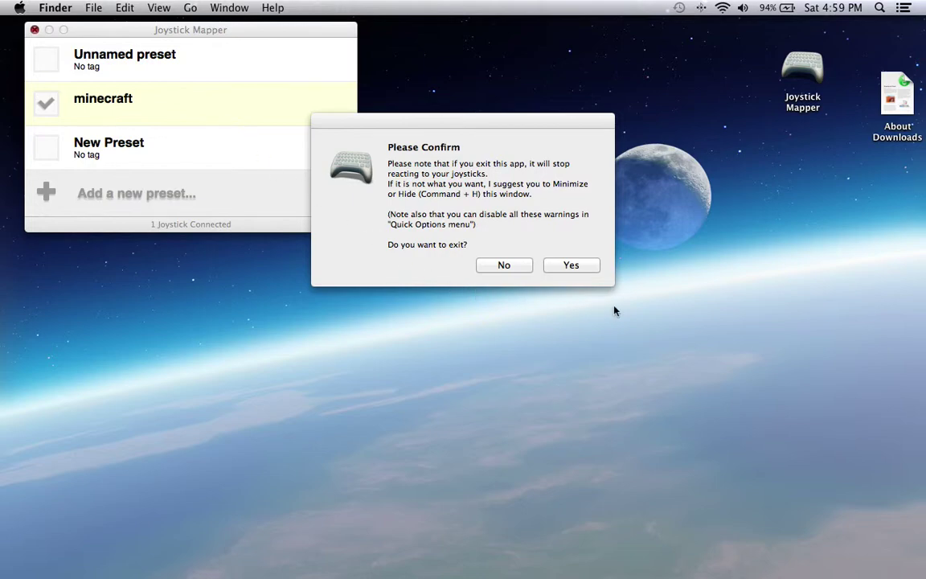
left_click(503, 266)
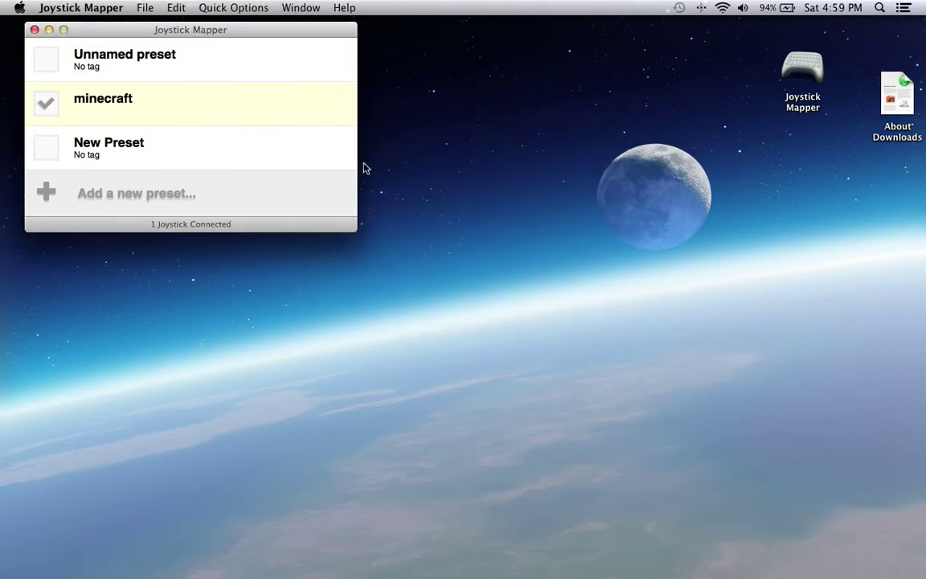
left_click(48, 30)
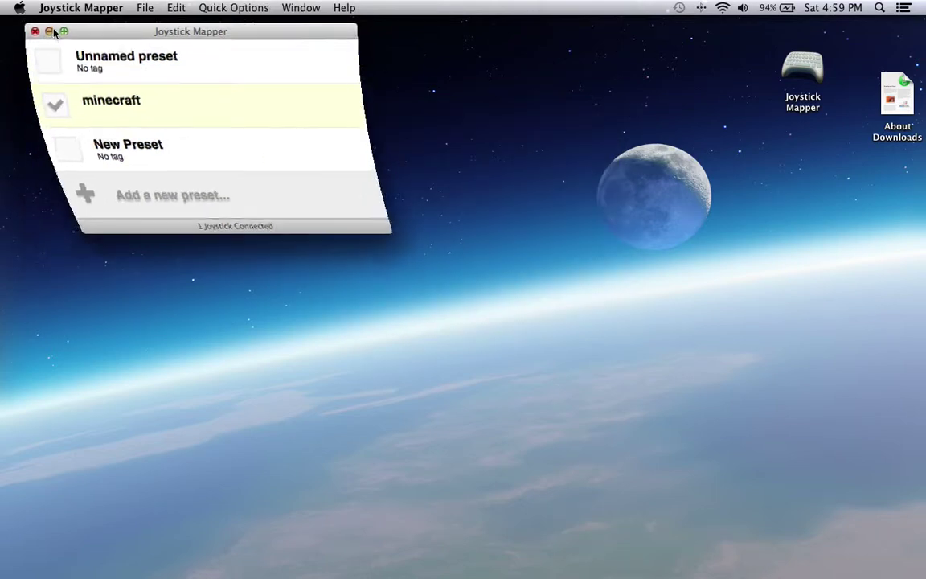
mouse_move(41, 558)
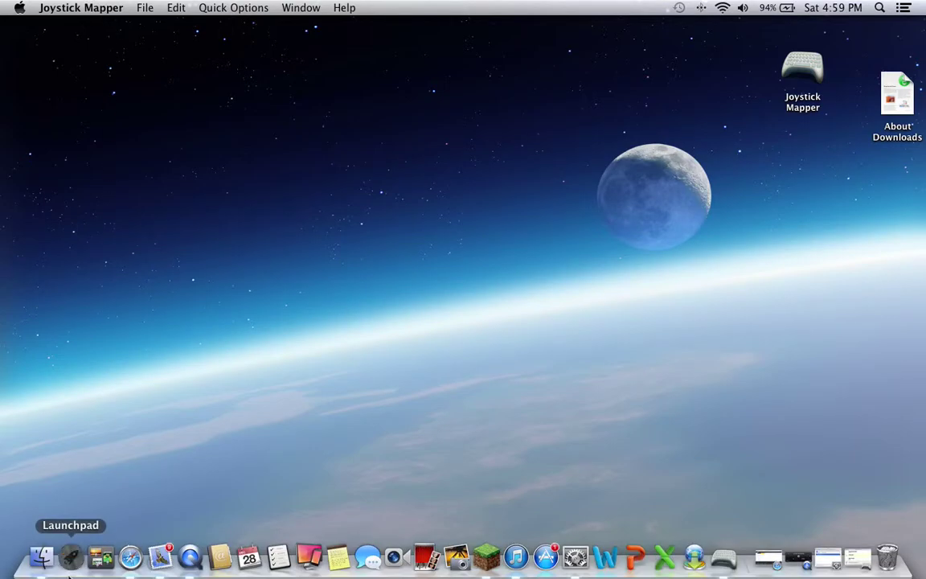
left_click(71, 557)
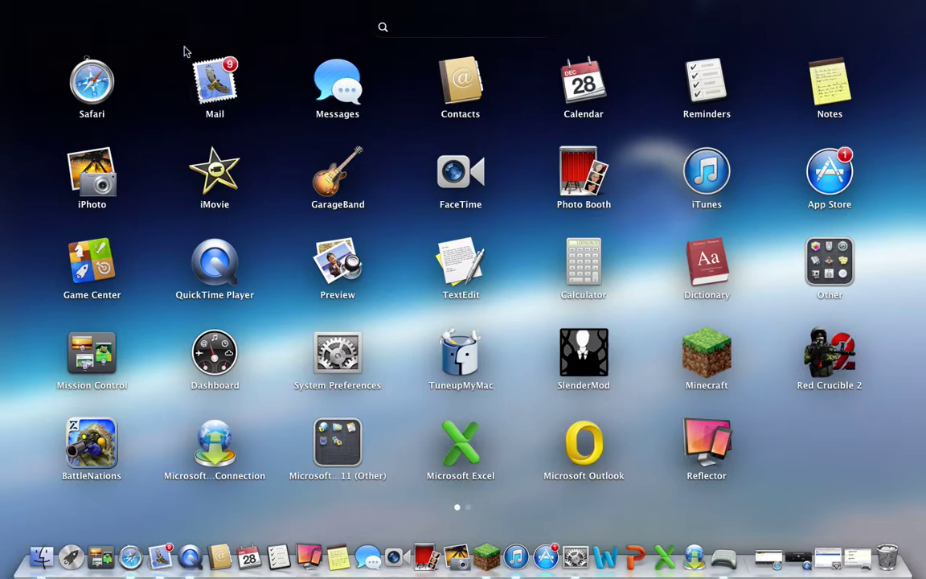
left_click(71, 556)
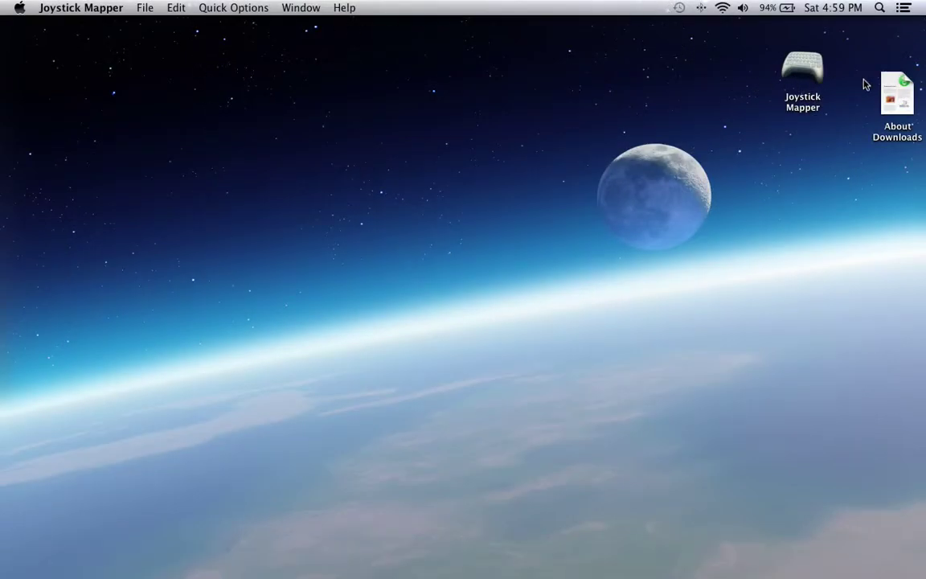
left_click_drag(779, 73, 511, 286)
- Place the Joystick Mapper icon at the desktop centre and bring QuickTime Player to the front
left_click(521, 159)
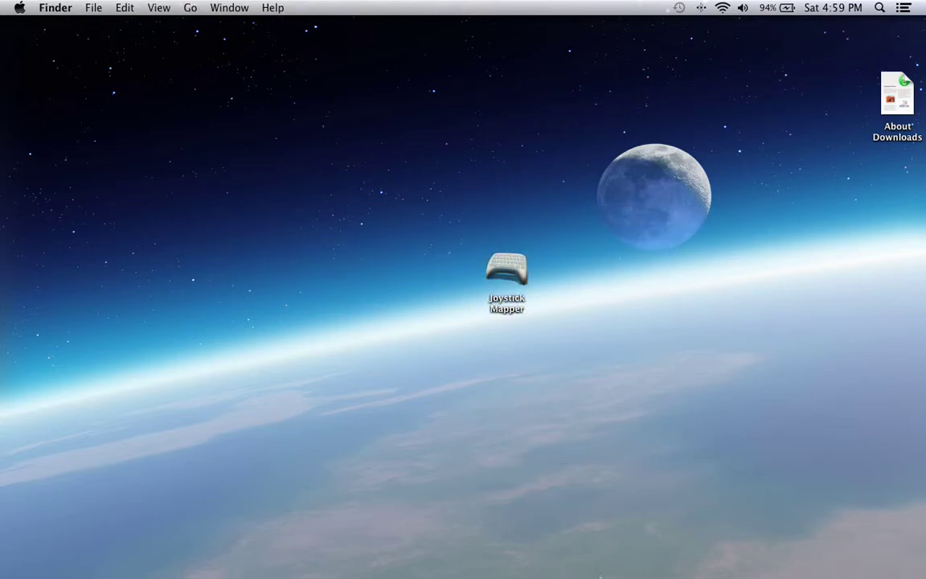
left_click_drag(402, 265, 558, 422)
left_click(512, 419)
mouse_move(835, 573)
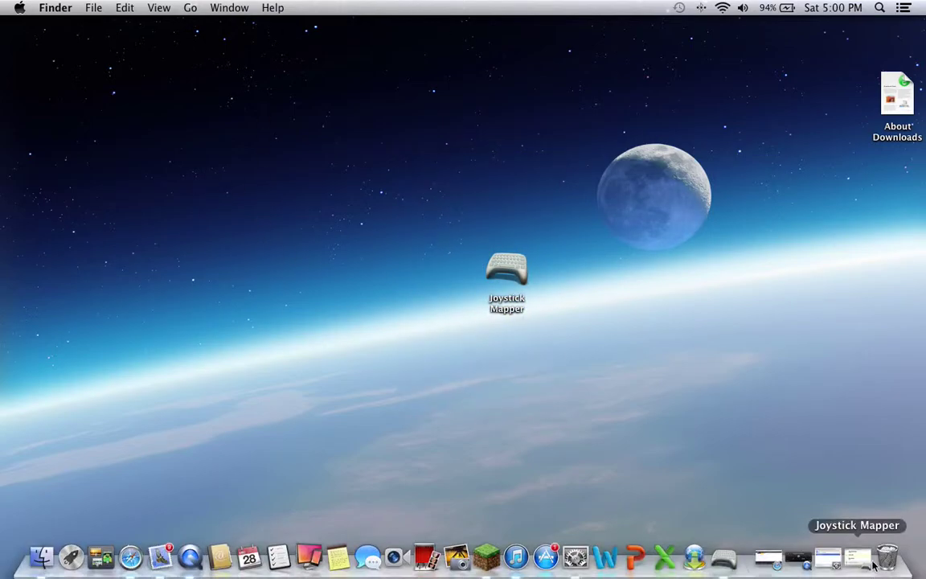
left_click(808, 565)
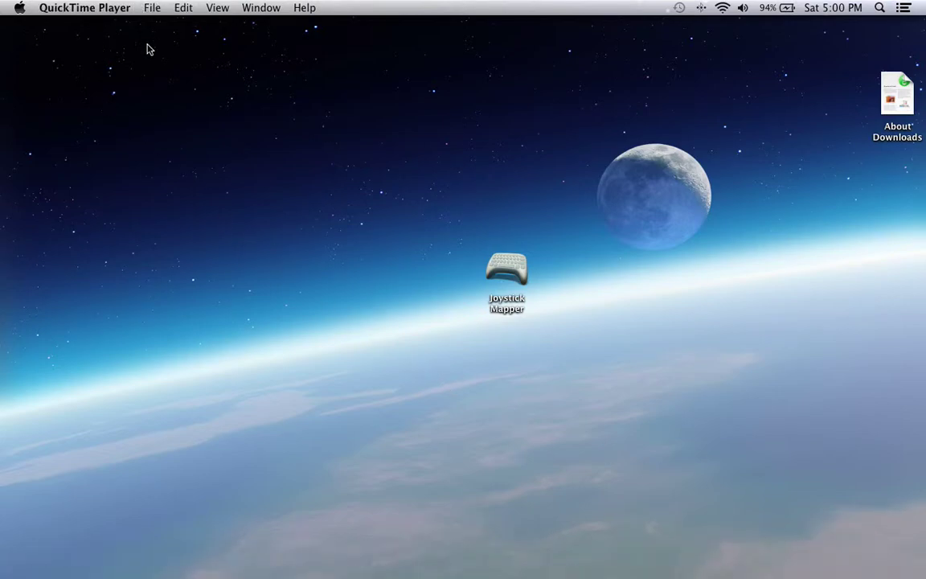